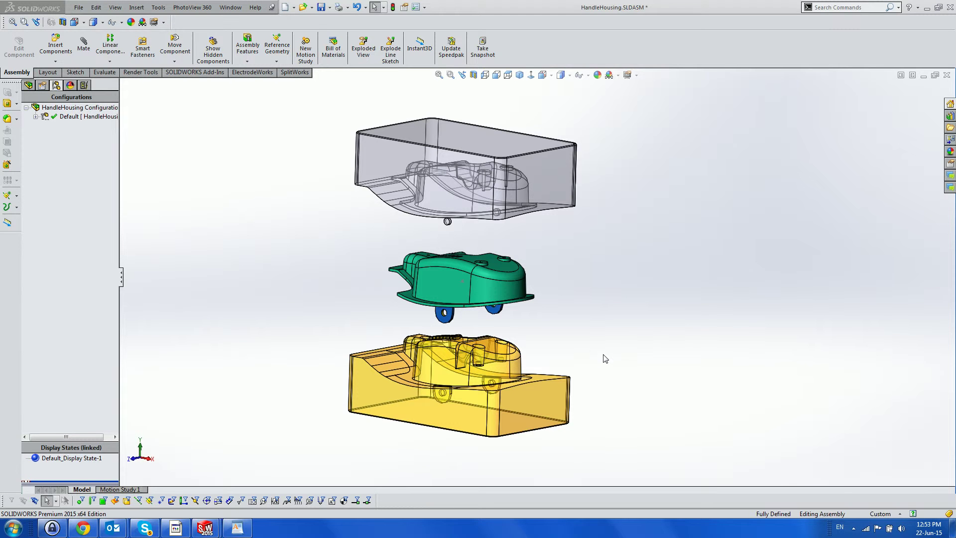
Tilt the assembly view slightly and show the Window menu's list of open documents.
middle_click_drag(603, 357, 605, 355)
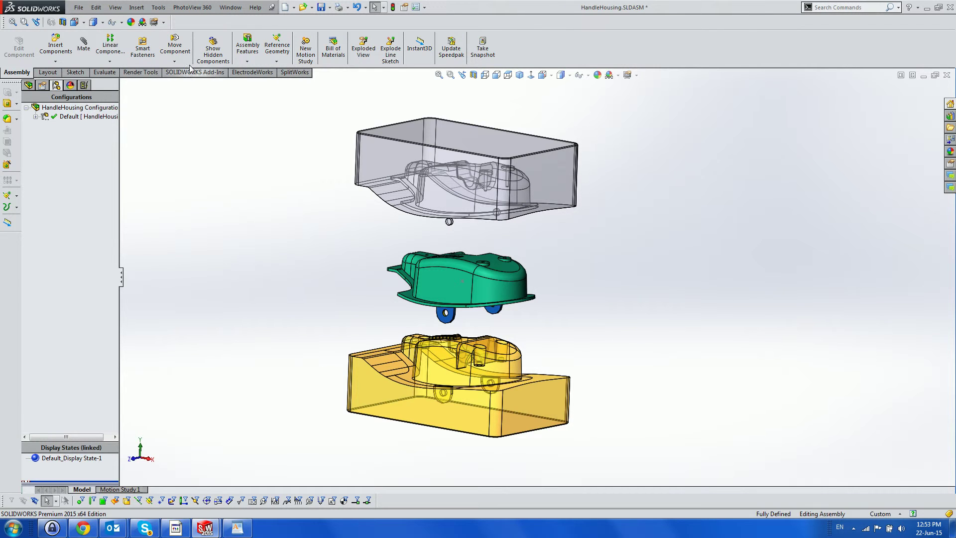
left_click(230, 7)
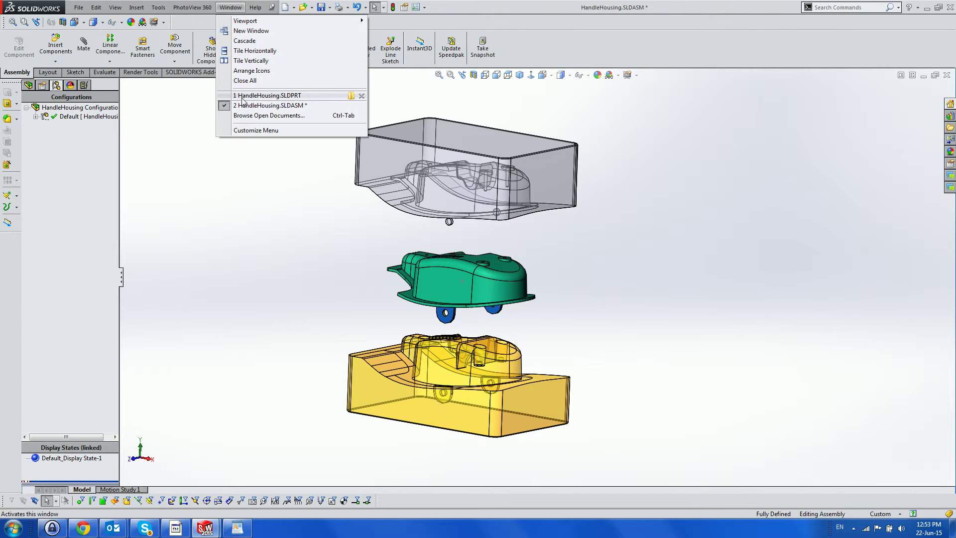
Switch to HandleHousing.SLDPRT and create a surface from the Side Core1 face group.
left_click(269, 95)
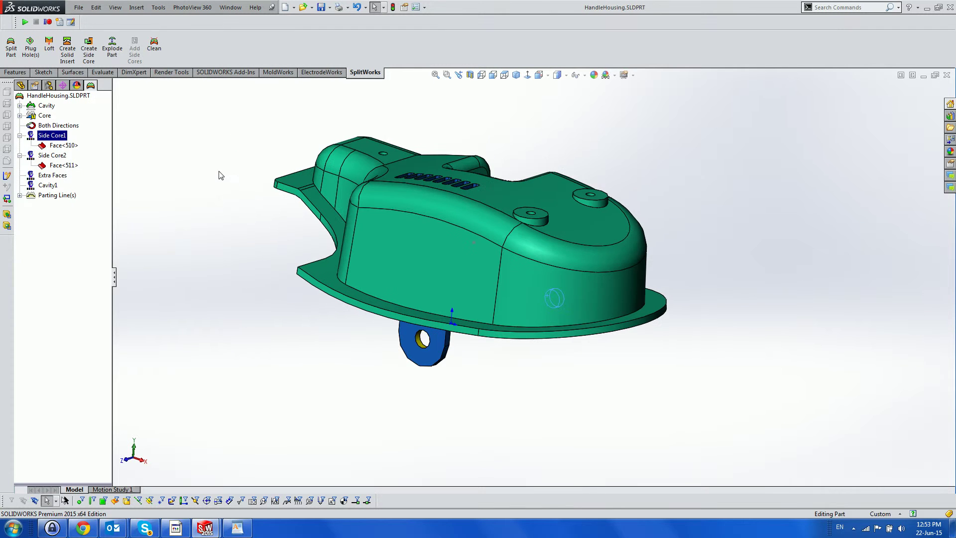
scroll(263, 124, "down", 1)
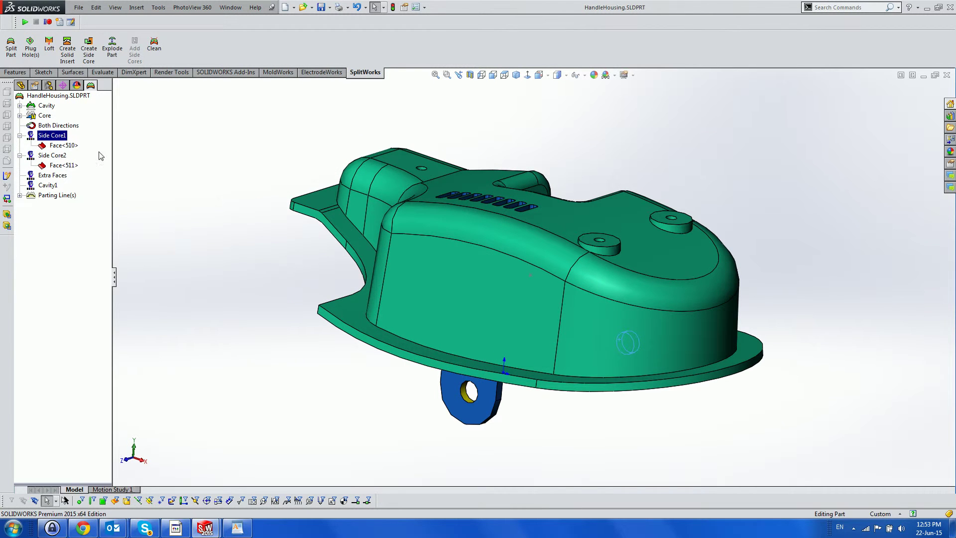
right_click(58, 138)
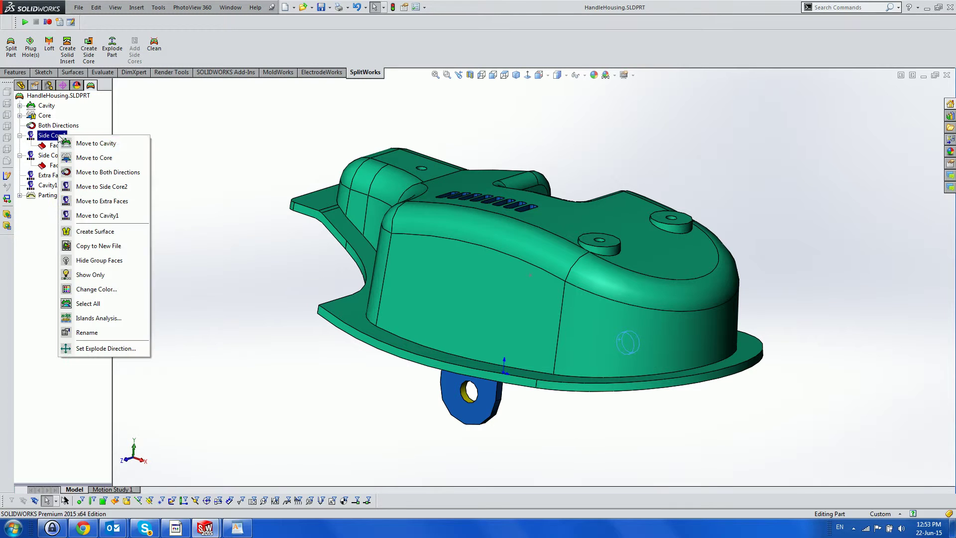
left_click(111, 232)
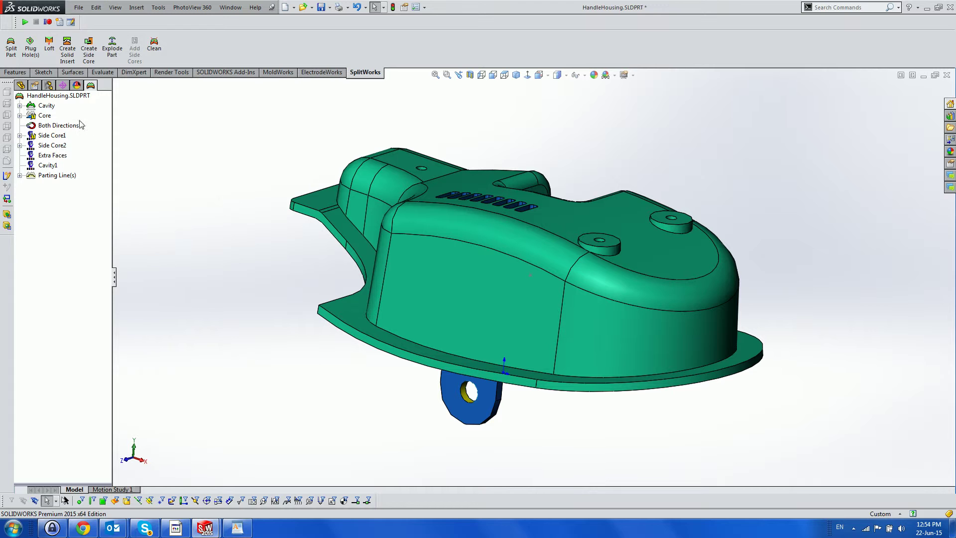
Plug the Side Core1 surface's open hole using Edge<1> as the boundary loop.
left_click(30, 46)
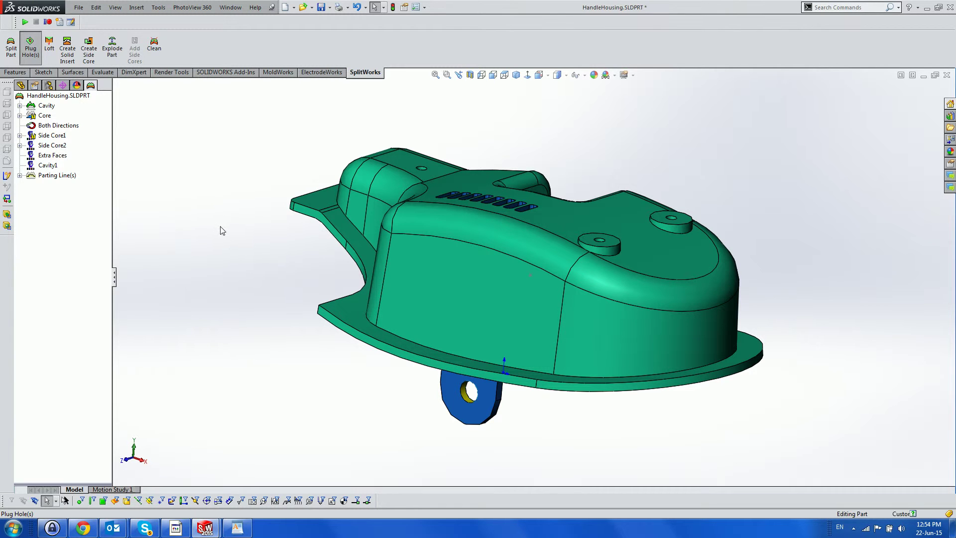
middle_click_drag(391, 323, 368, 364)
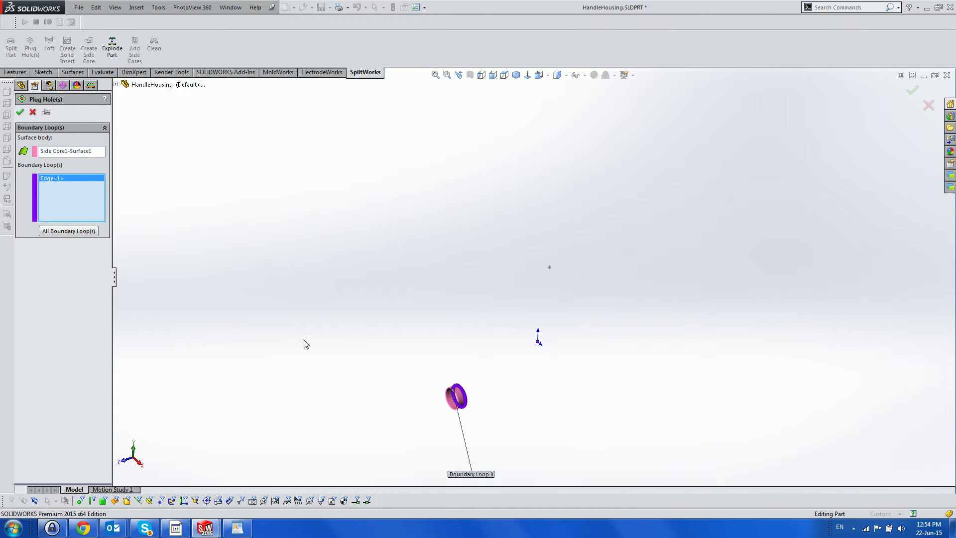
left_click(20, 112)
middle_click_drag(497, 381, 486, 282)
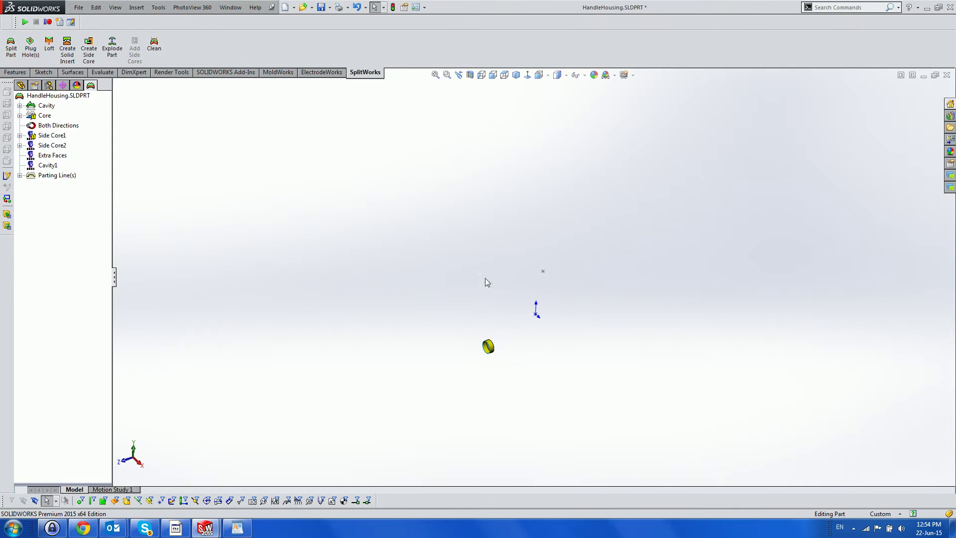
Start a side core from Side Core1 with the ring face as direction and 50 mm length.
right_click(49, 138)
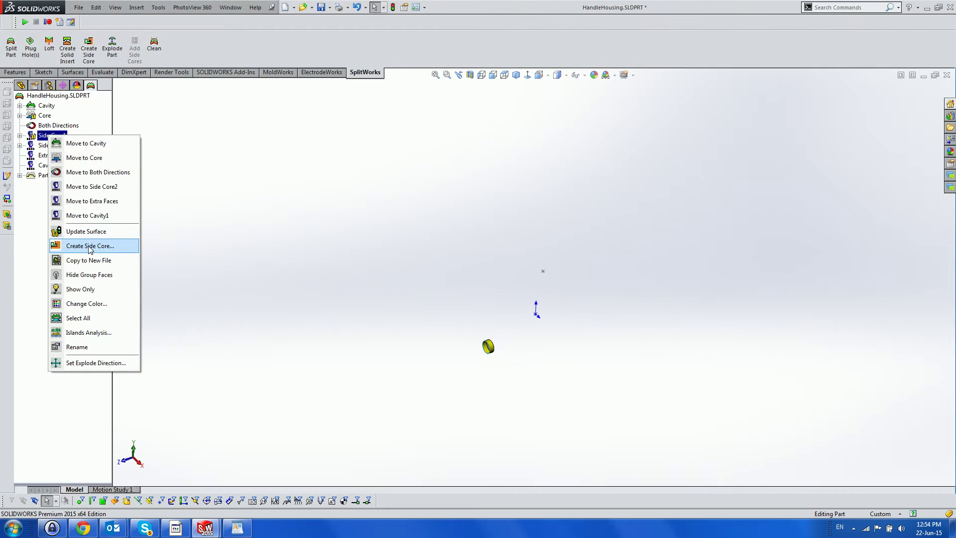
left_click(90, 246)
scroll(531, 348, "down", 5)
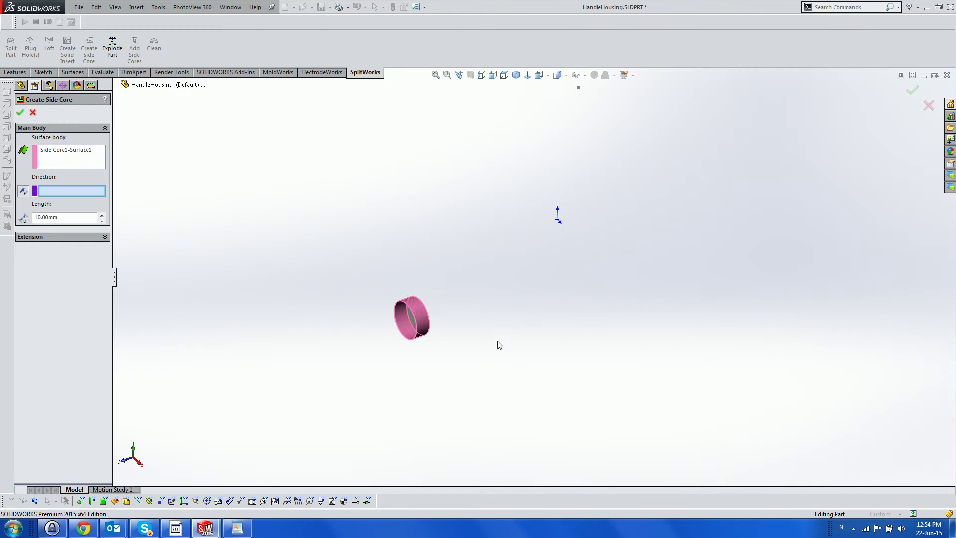
left_click(410, 318)
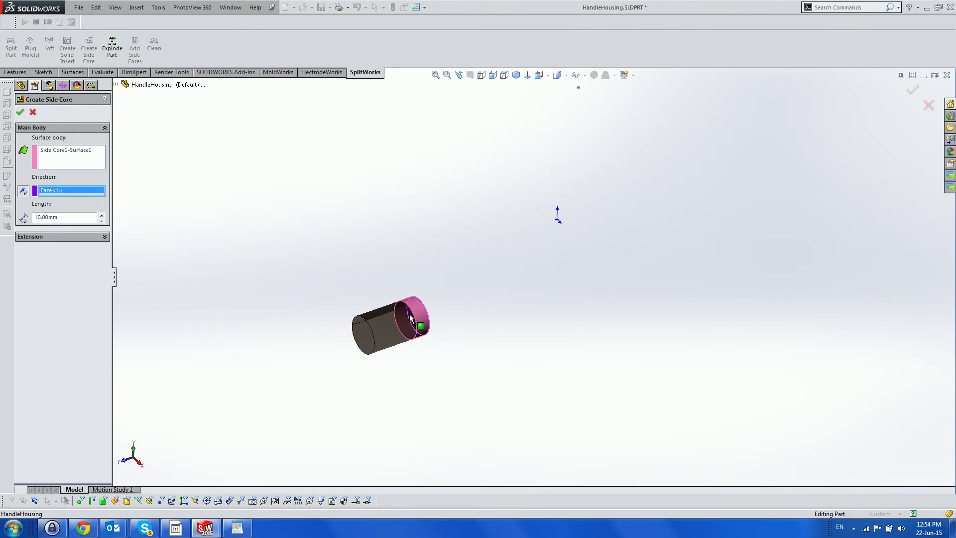
left_click(101, 216)
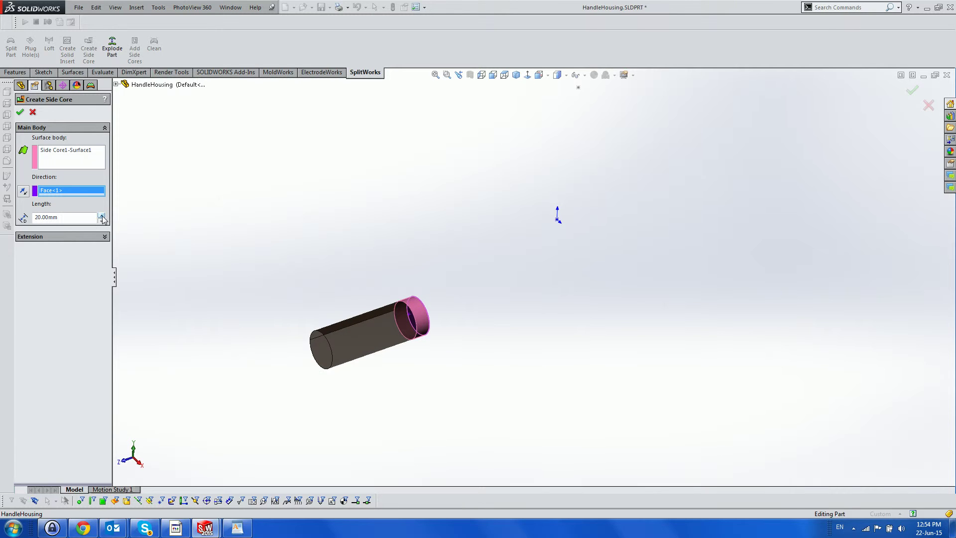
left_click(101, 215)
left_click(102, 215)
left_click(101, 216)
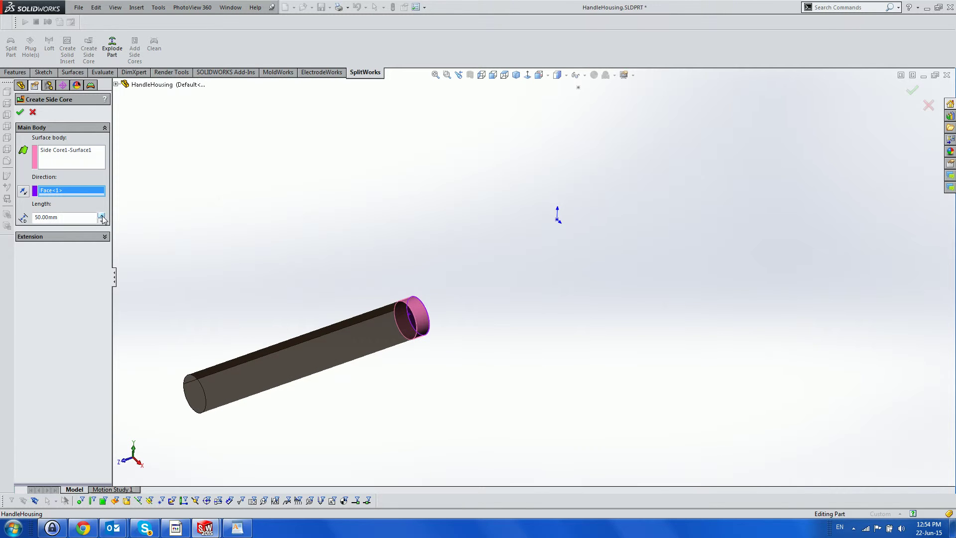
Give the side core a Cylinder extension of 5 mm and confirm it.
left_click(104, 238)
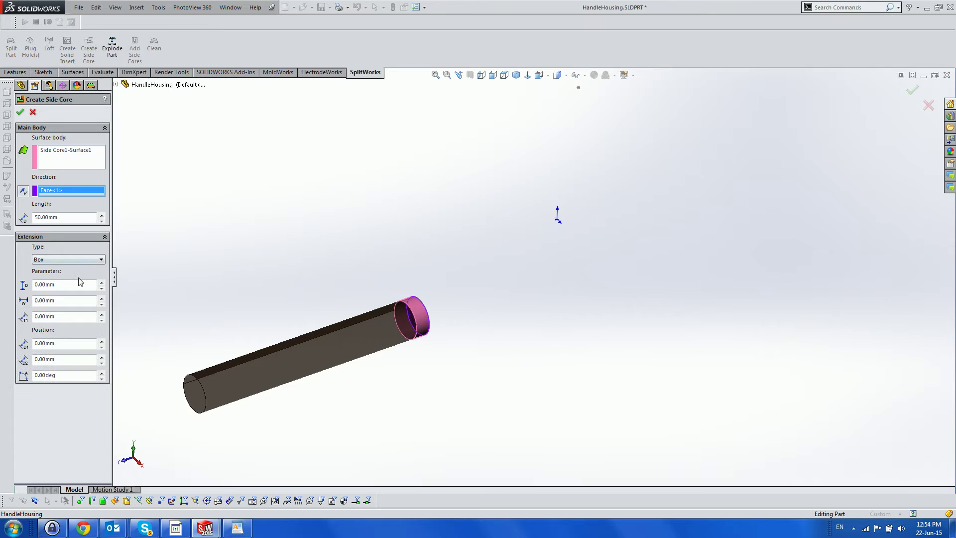
left_click(97, 259)
left_click(64, 273)
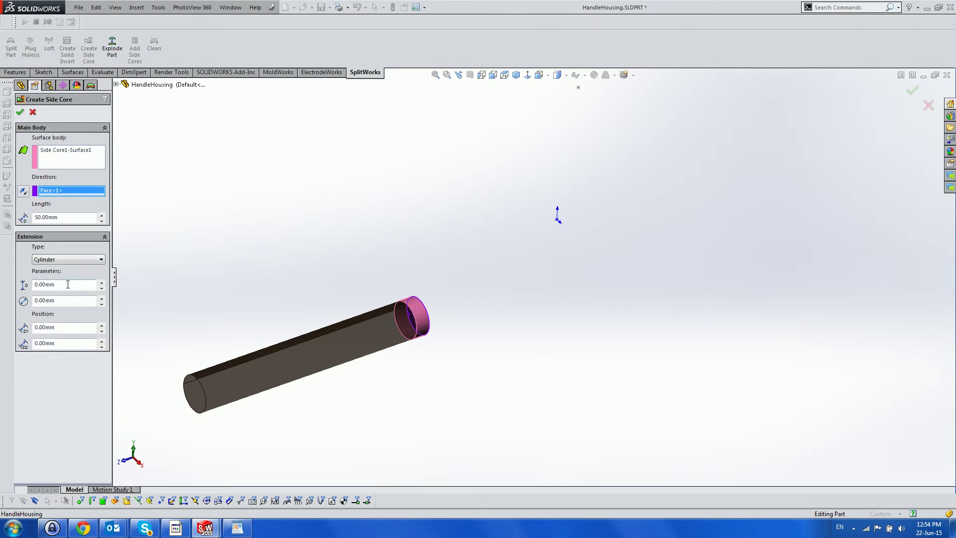
left_click_drag(66, 287, 25, 284)
type("5")
key("Tab")
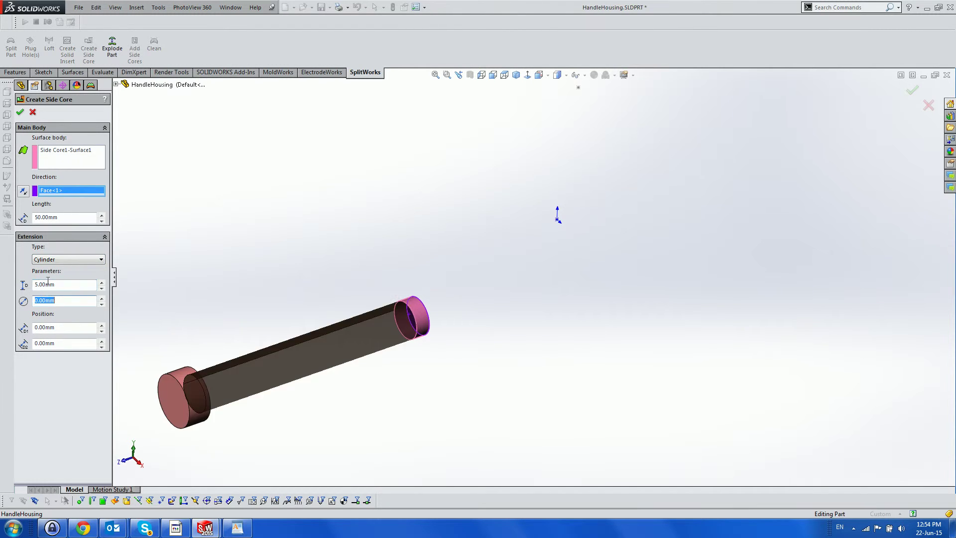
left_click(20, 112)
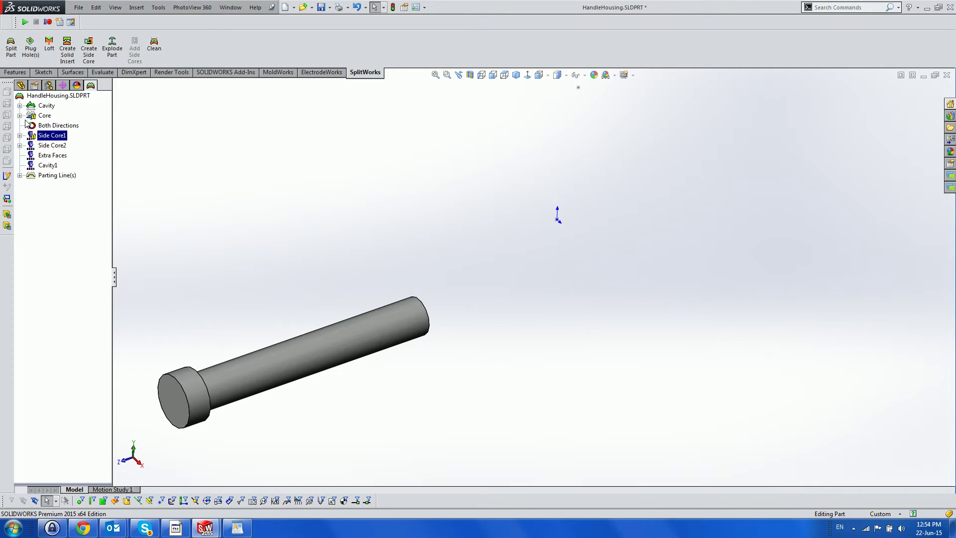
Show the hidden Cut-Extrude15 solid body from the Solid Bodies folder.
left_click(20, 85)
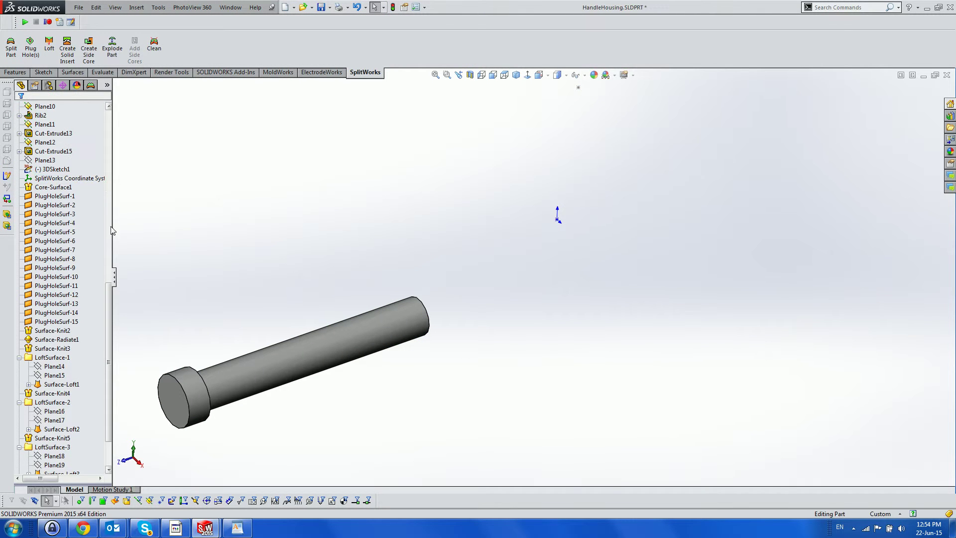
left_click_drag(107, 358, 109, 184)
left_click(55, 151)
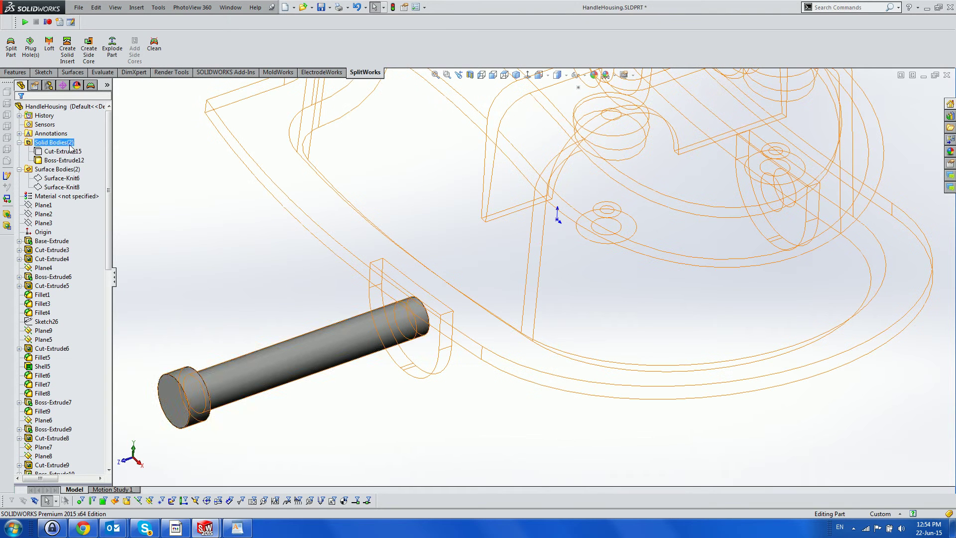
right_click(55, 151)
left_click(62, 125)
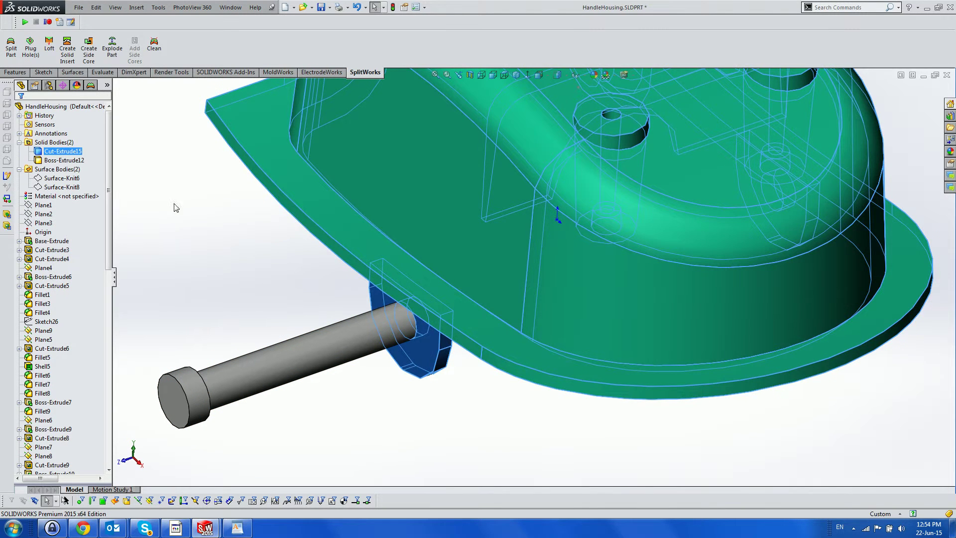
scroll(299, 259, "up", 5)
middle_click_drag(321, 256, 349, 348)
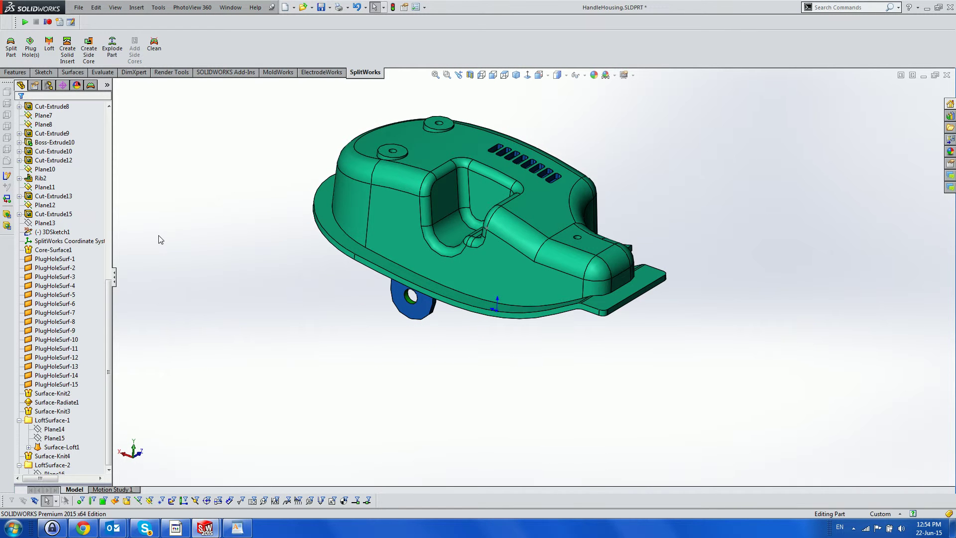
left_click(91, 85)
Create the Side Core2 surface and set its ring edge as the Plug Hole(s) loop, replacing Edge<1>.
right_click(57, 146)
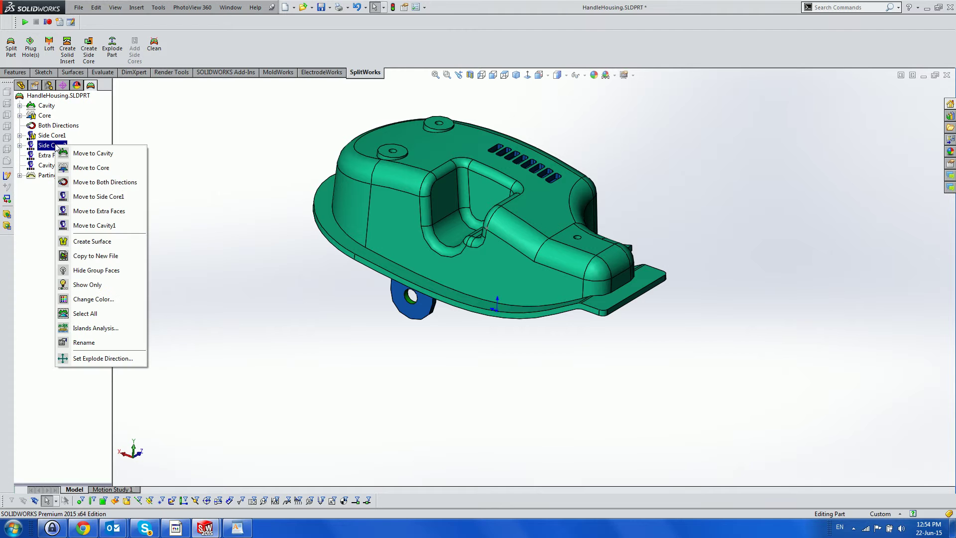
left_click(92, 242)
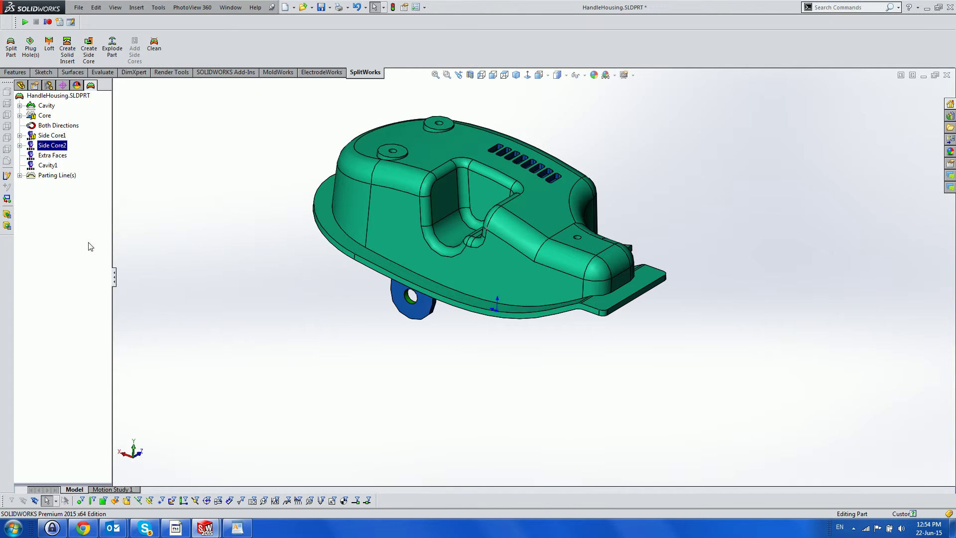
left_click(31, 48)
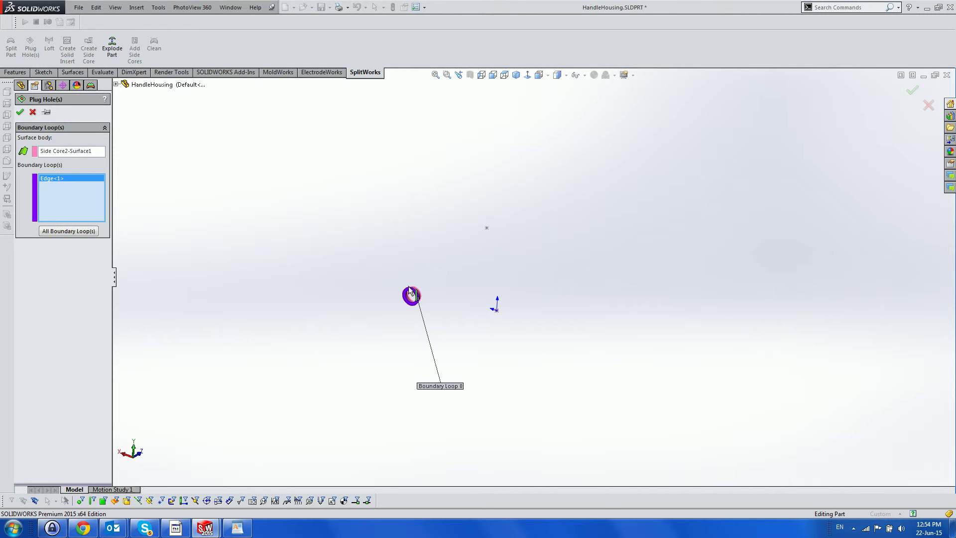
right_click(58, 182)
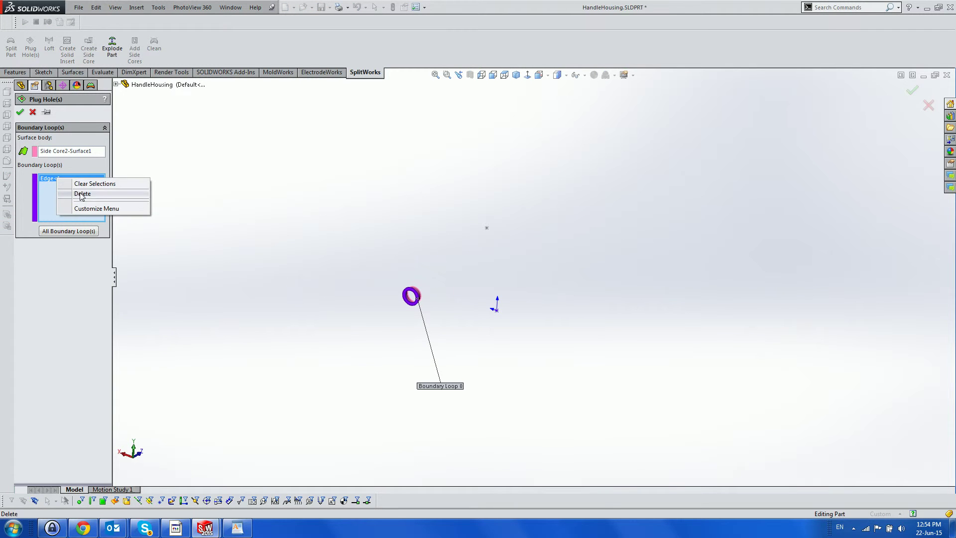
left_click(80, 194)
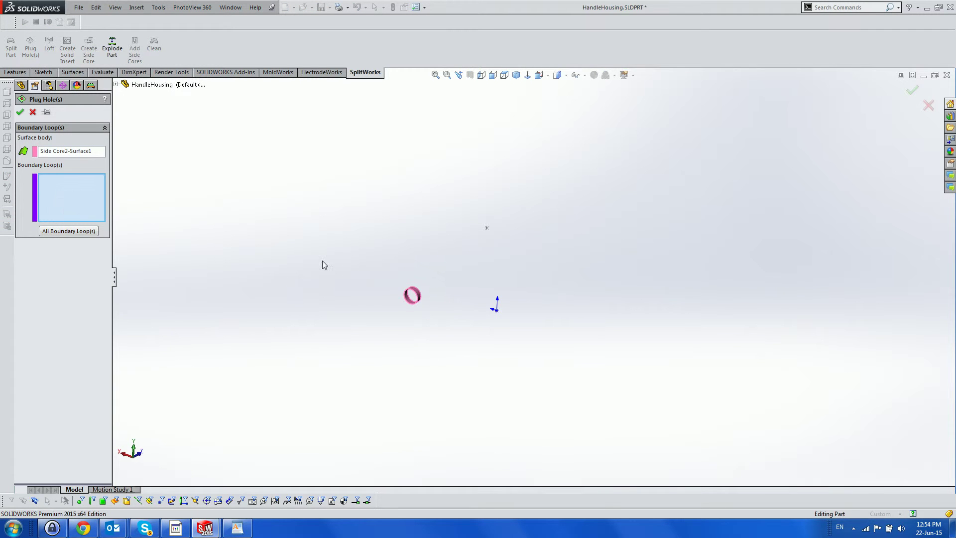
left_click(420, 295)
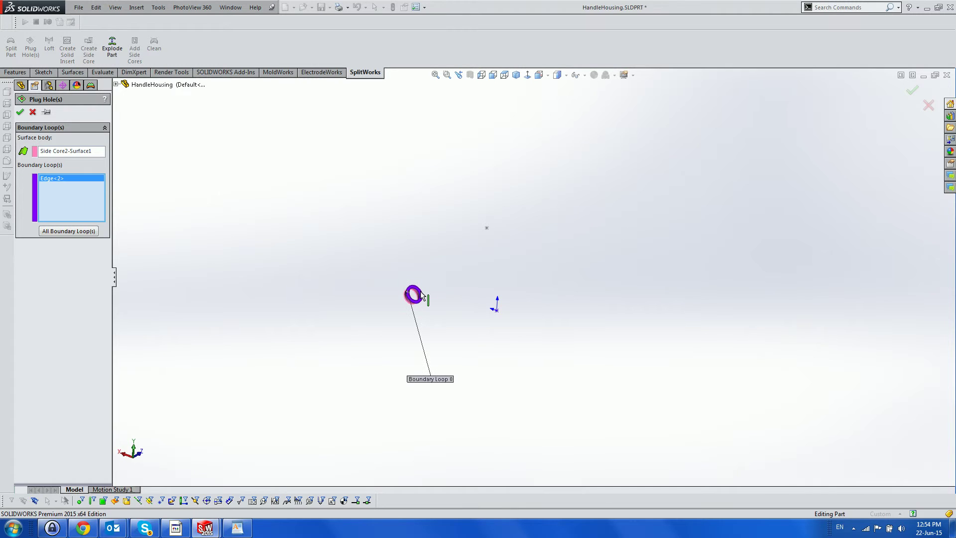
Confirm the Side Core2 hole plug and select the HandleHousing part in the feature tree.
left_click(20, 113)
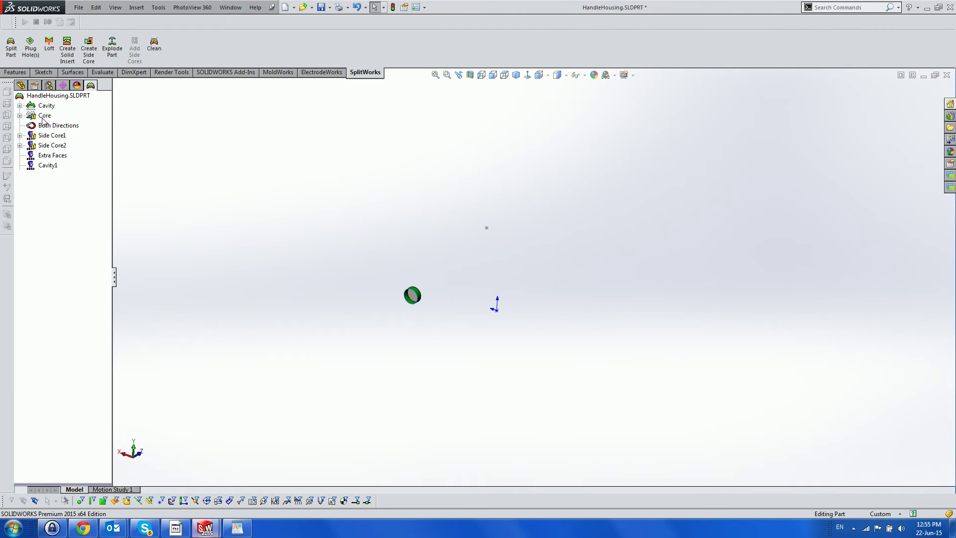
left_click(20, 84)
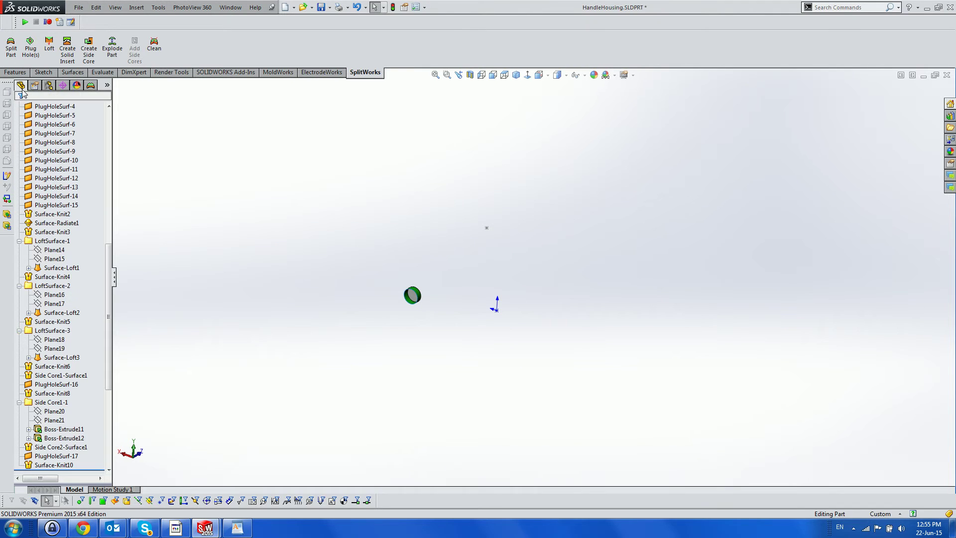
scroll(65, 184, "up", 5)
scroll(110, 274, "up", 10)
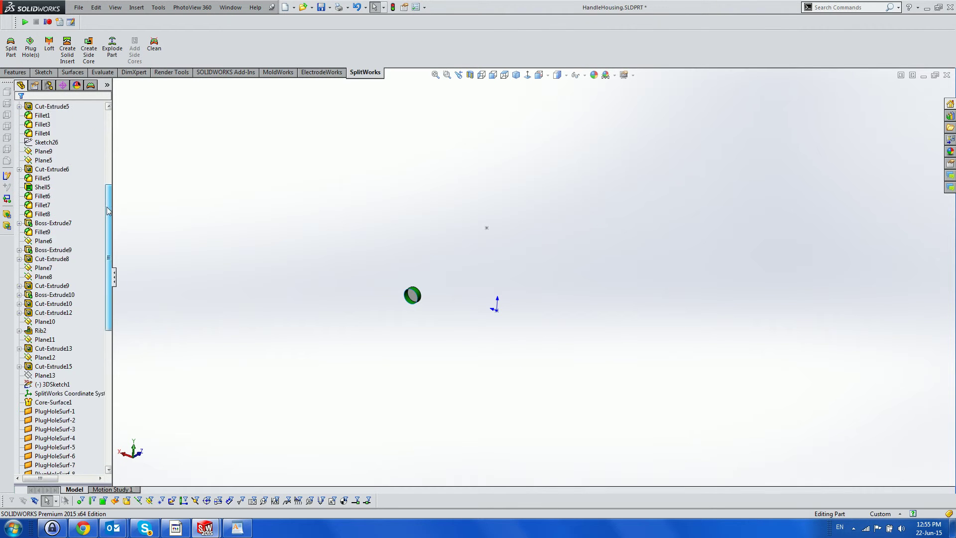
left_click(46, 107)
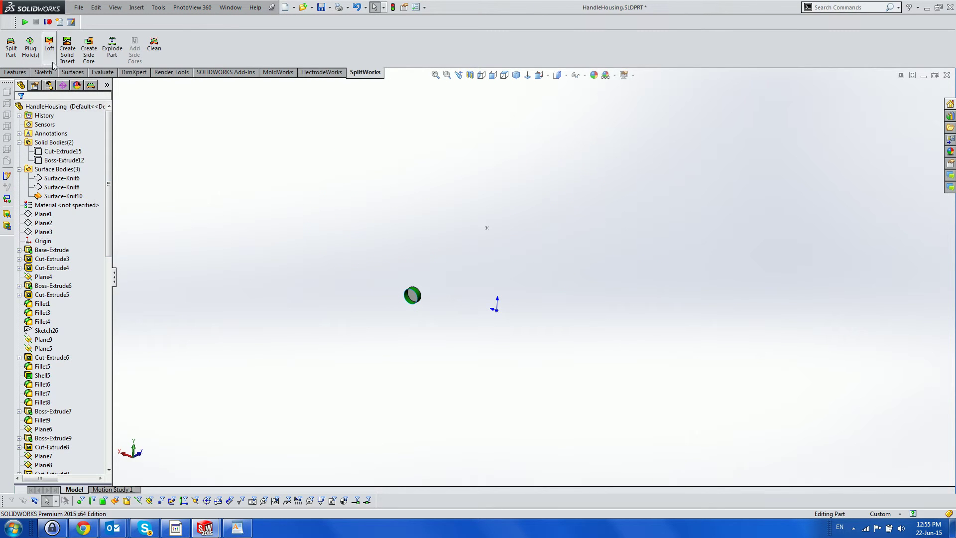
left_click(91, 85)
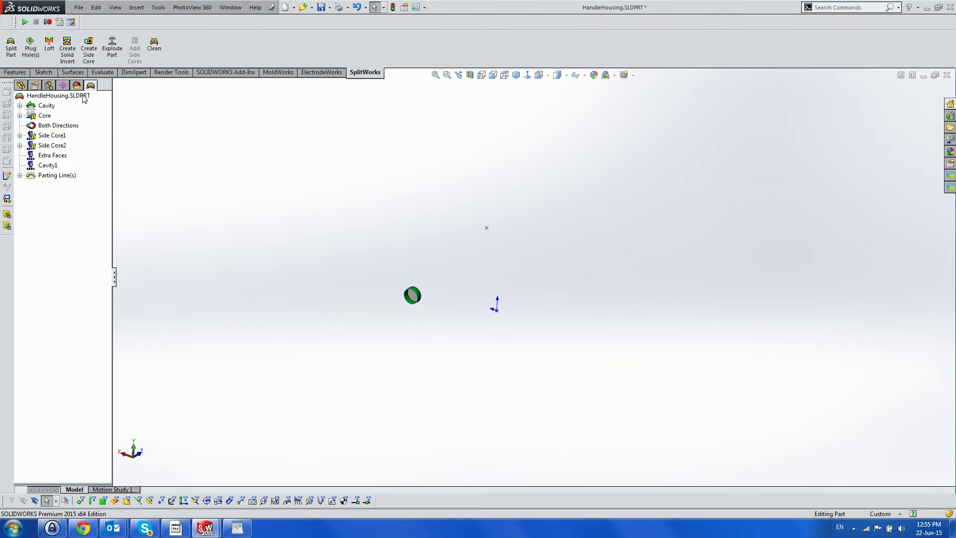
Create a 30 mm side core from Side Core2, using the circular face as direction.
right_click(51, 149)
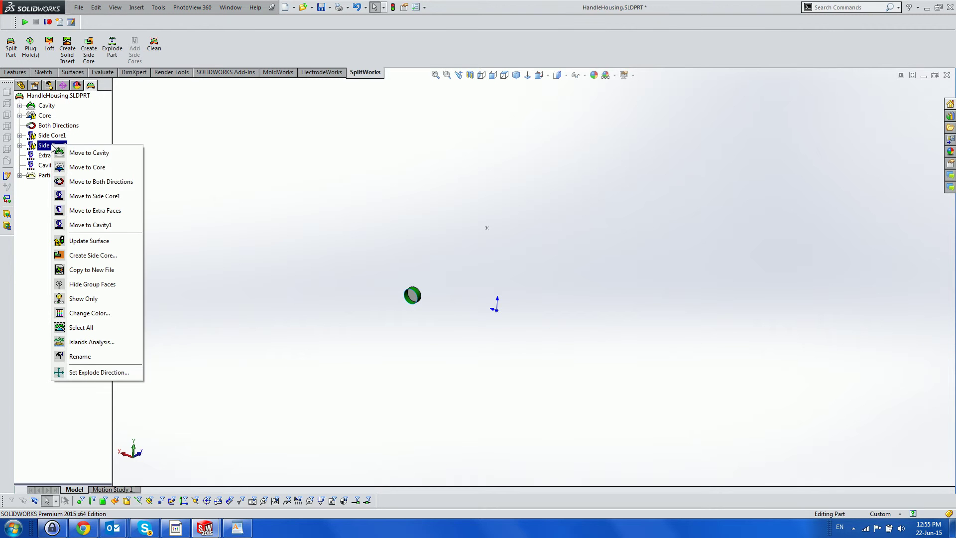
left_click(105, 256)
left_click(413, 297)
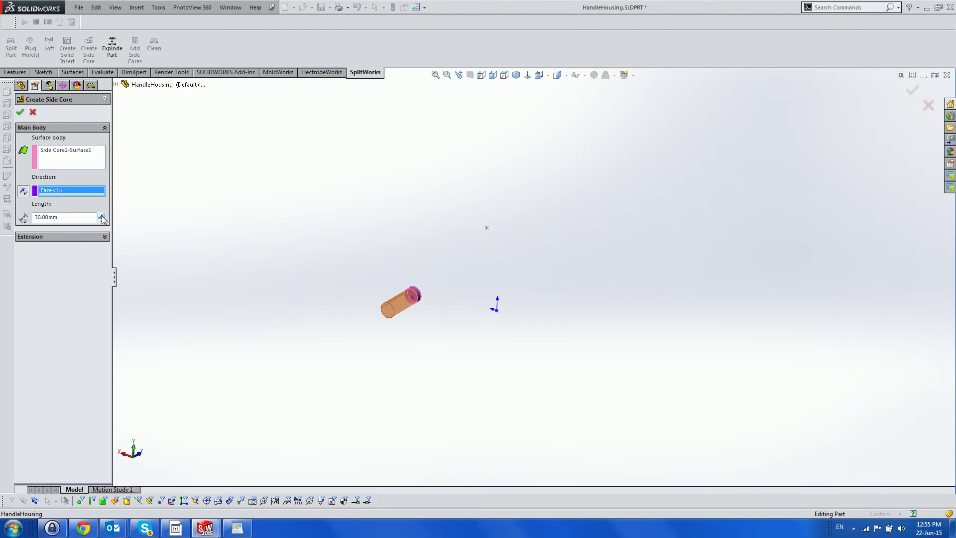
left_click(19, 112)
left_click(20, 86)
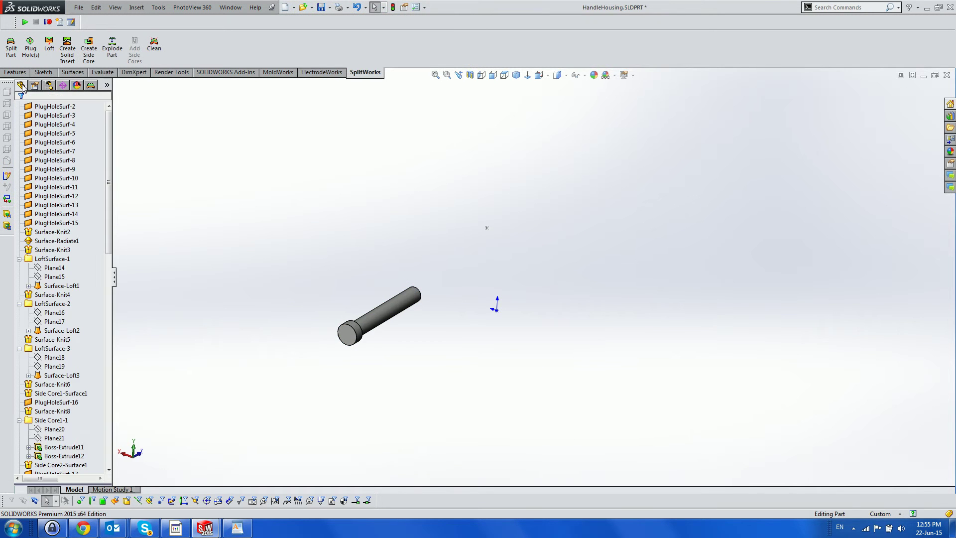
Orbit the part to view both pins, then switch to HandleHousing.SLDASM and zoom in.
left_click(61, 159)
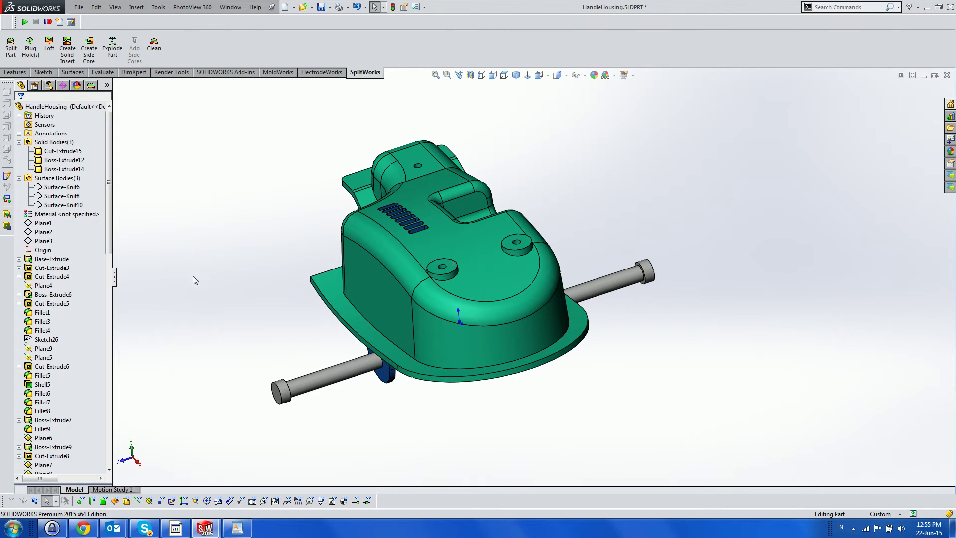
middle_click_drag(221, 298, 224, 293)
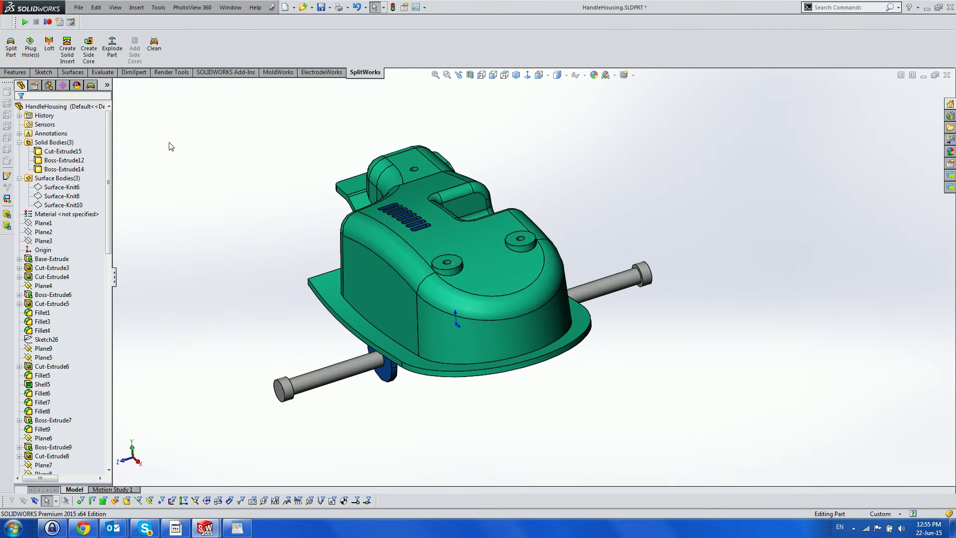
left_click(230, 7)
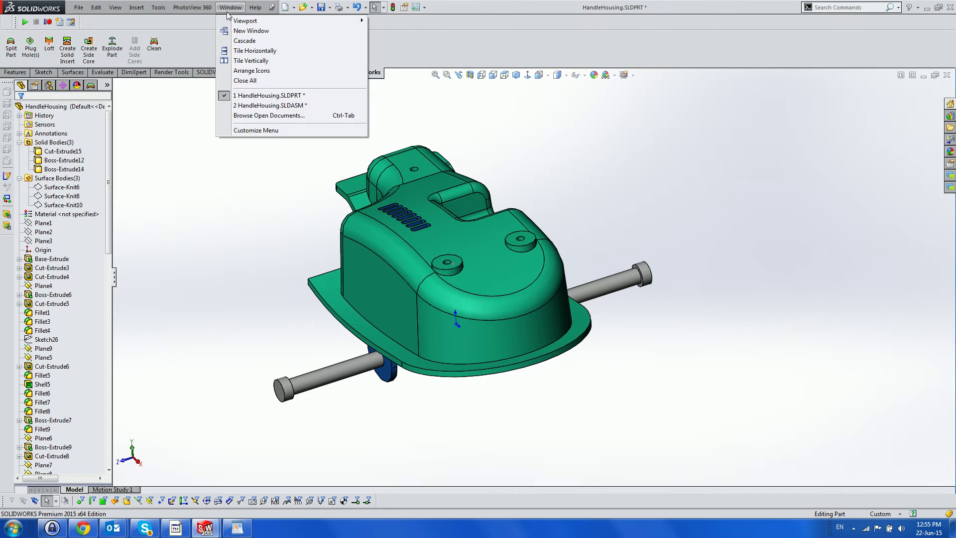
left_click(256, 105)
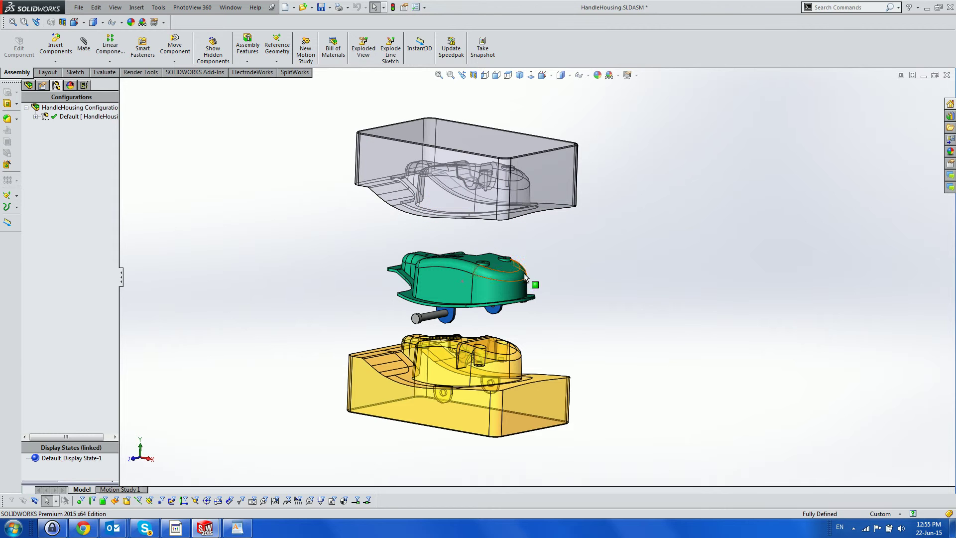
scroll(536, 283, "down", 2)
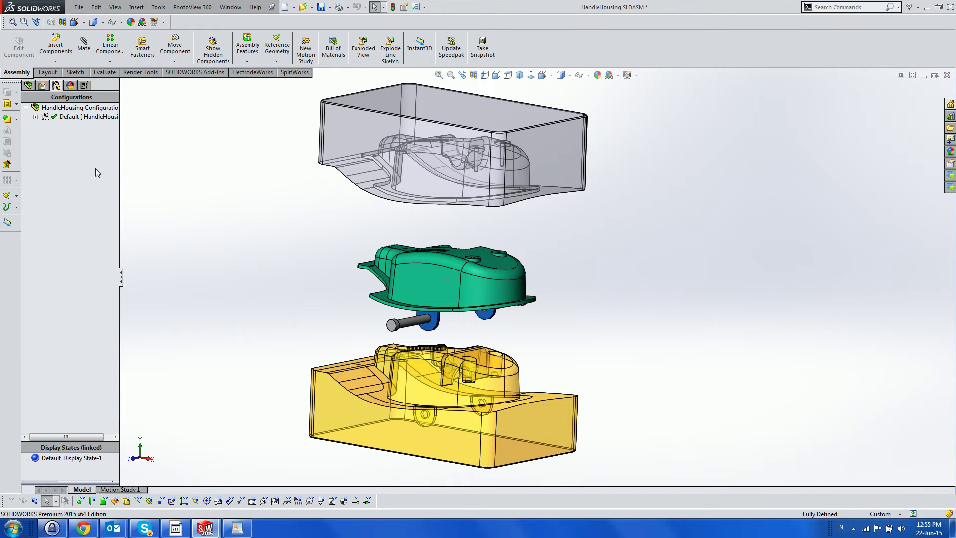
Begin editing the CoreInsert_1 component within the assembly.
left_click(337, 394)
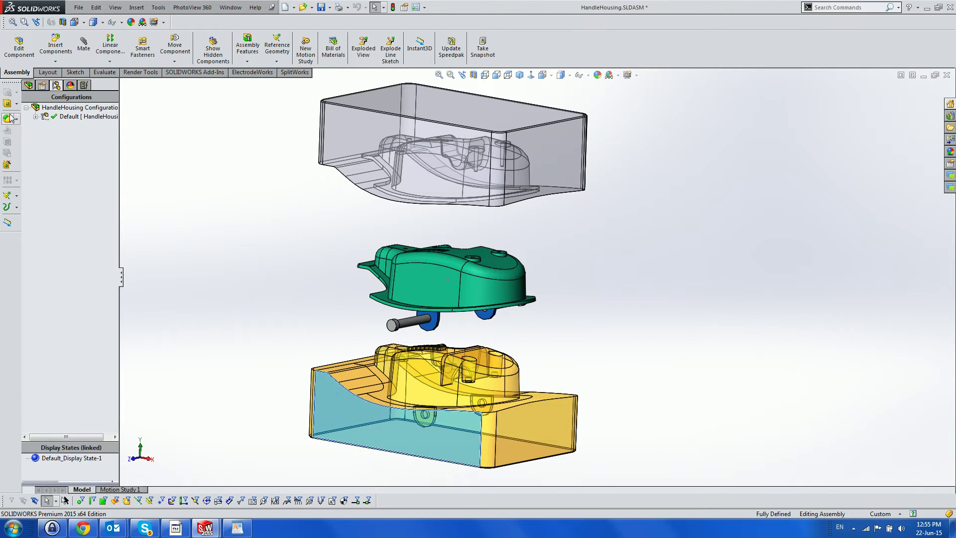
left_click(28, 86)
scroll(101, 454, "up", 10)
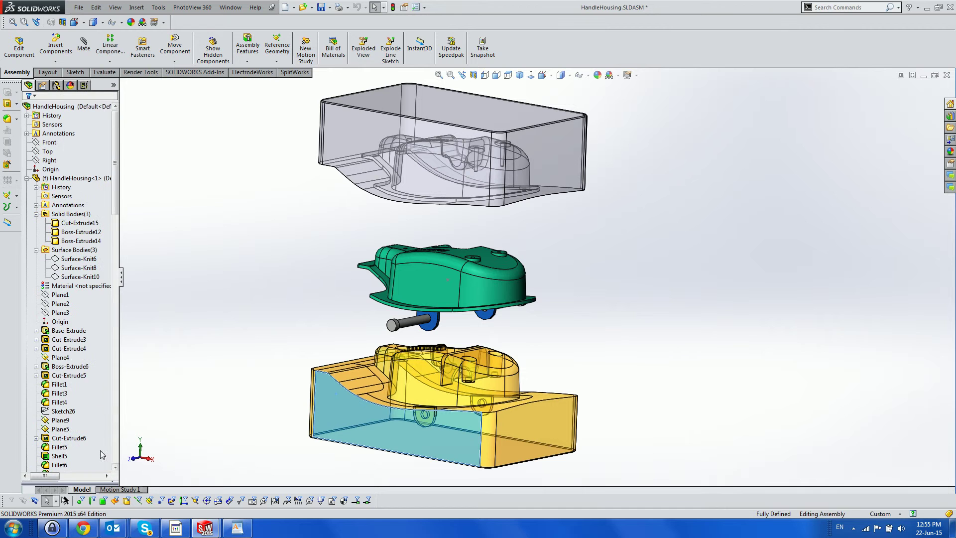
right_click(344, 411)
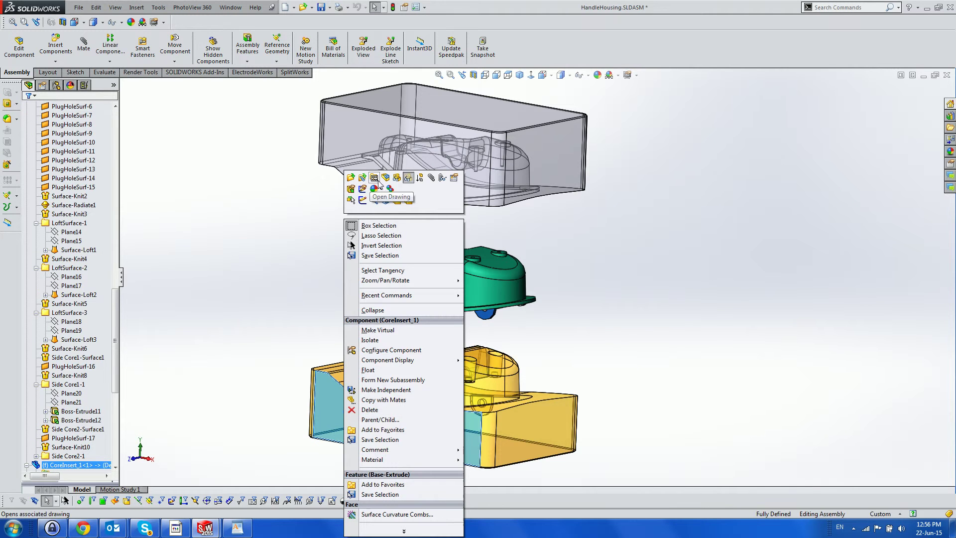
left_click(362, 178)
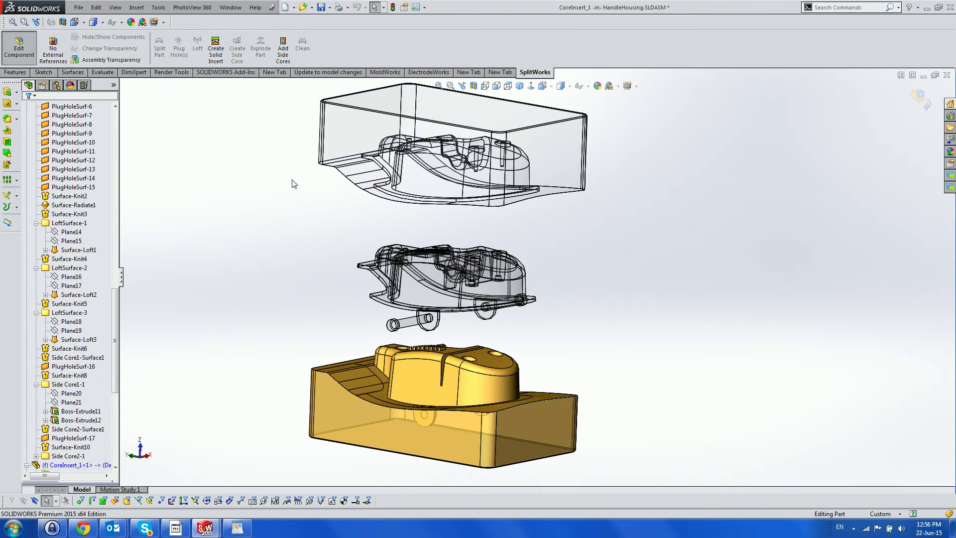
Cut a 0% scale cavity of HandleHousing into CoreInsert_1, then exit component editing.
left_click(135, 9)
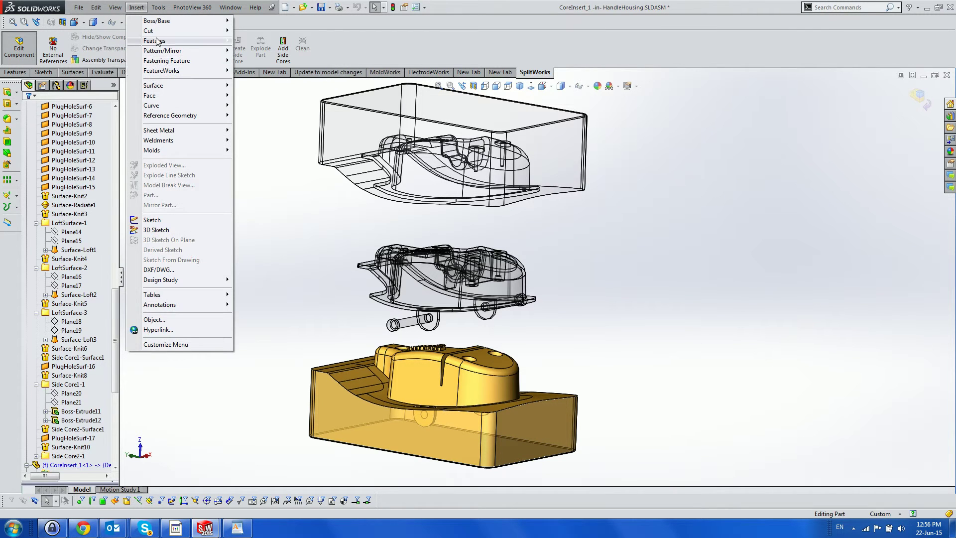
mouse_move(160, 40)
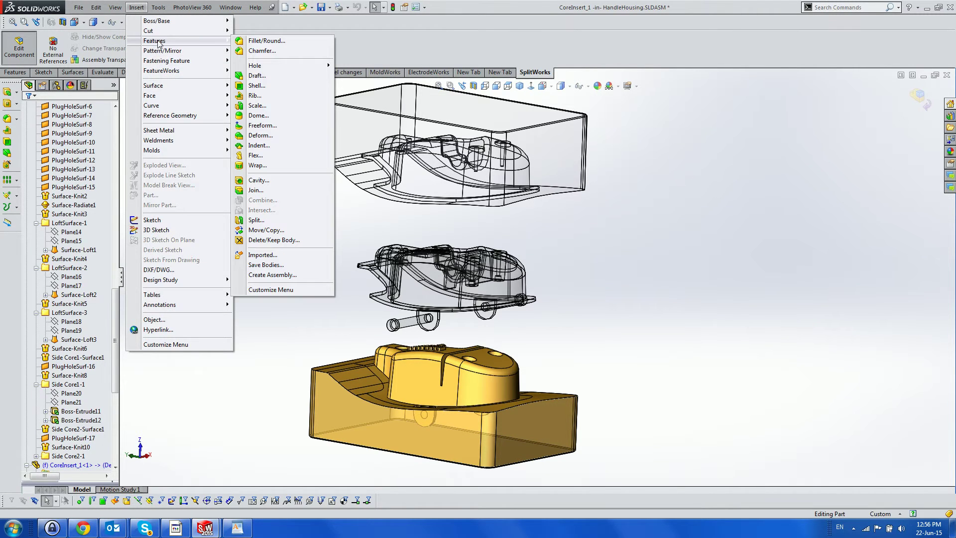
left_click(264, 180)
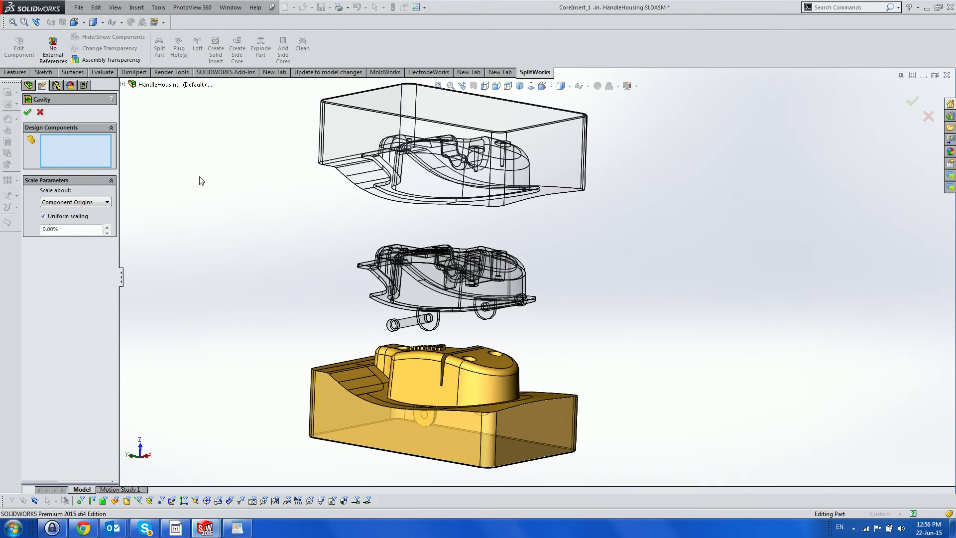
left_click(123, 85)
left_click(176, 156)
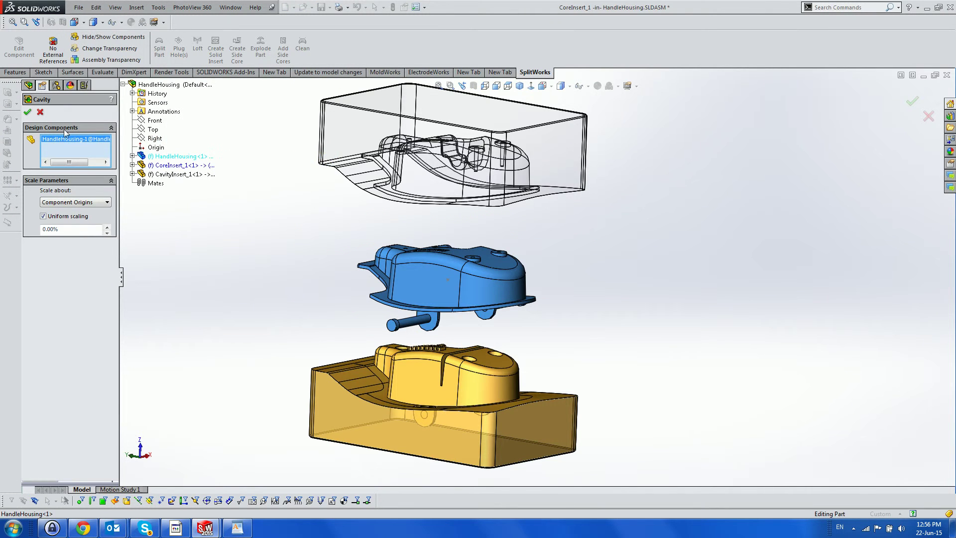
left_click(27, 111)
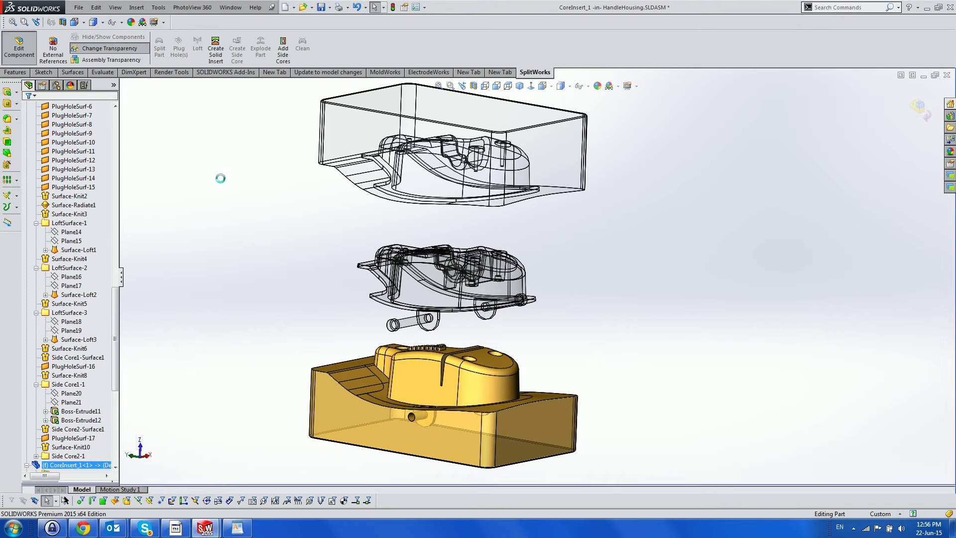
left_click(915, 104)
middle_click_drag(698, 241, 662, 236)
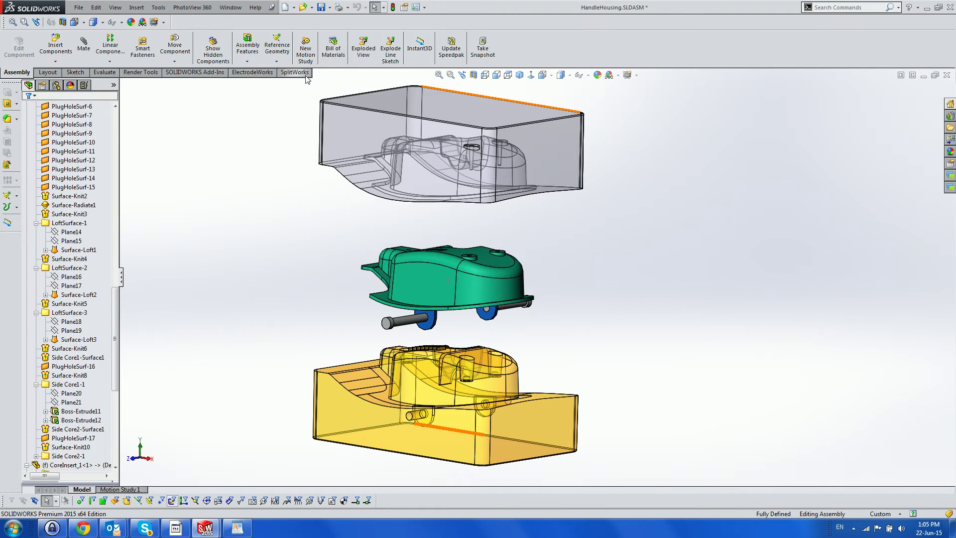
Add the left pin body as a side core saved as part sidecore1.
left_click(295, 73)
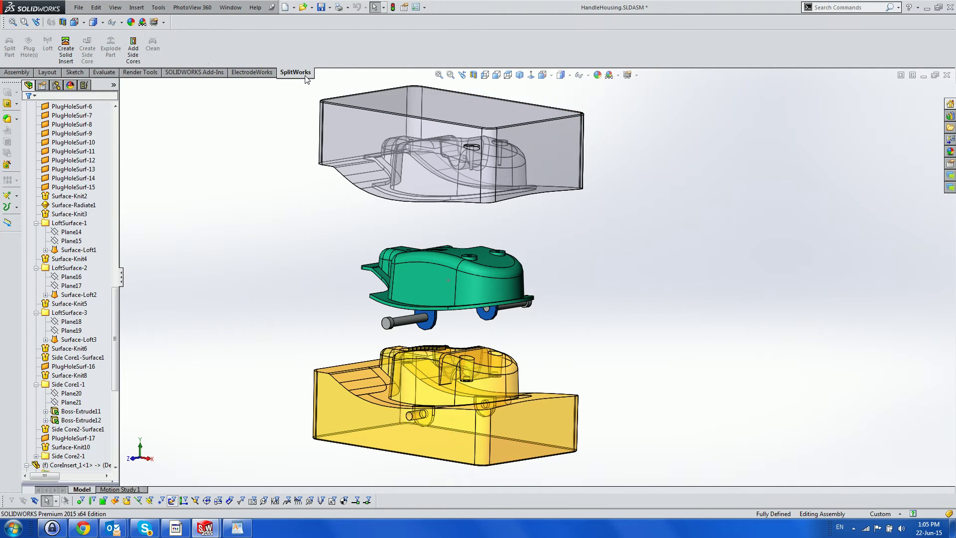
left_click(136, 47)
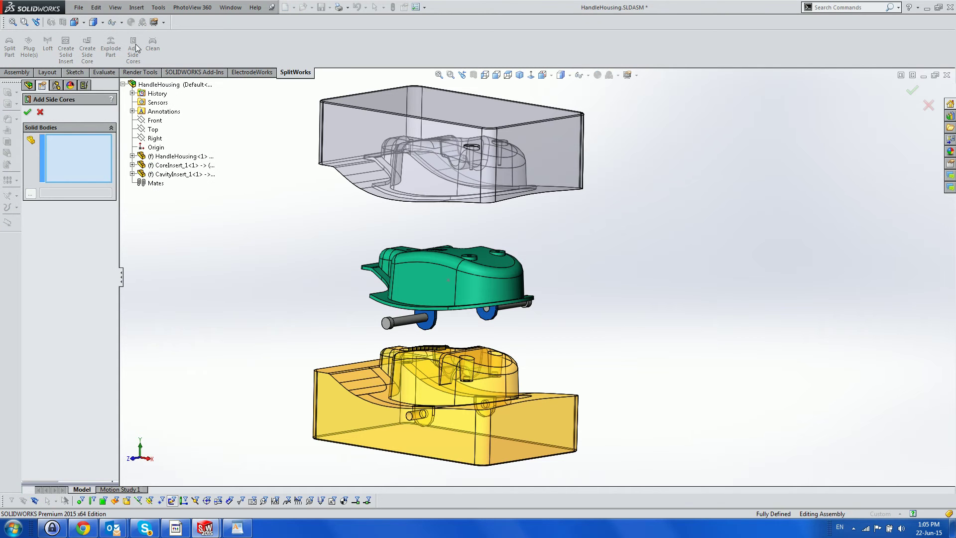
left_click(400, 325)
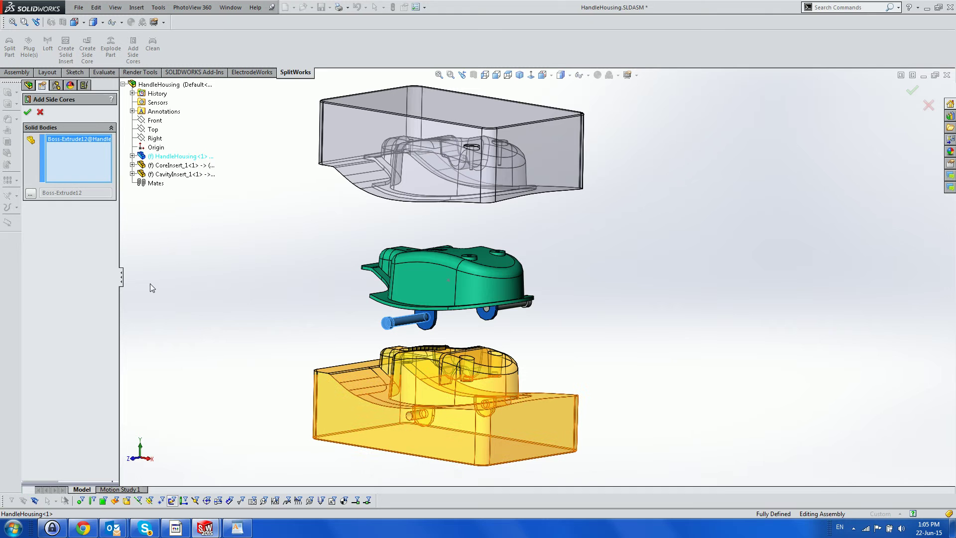
left_click(31, 193)
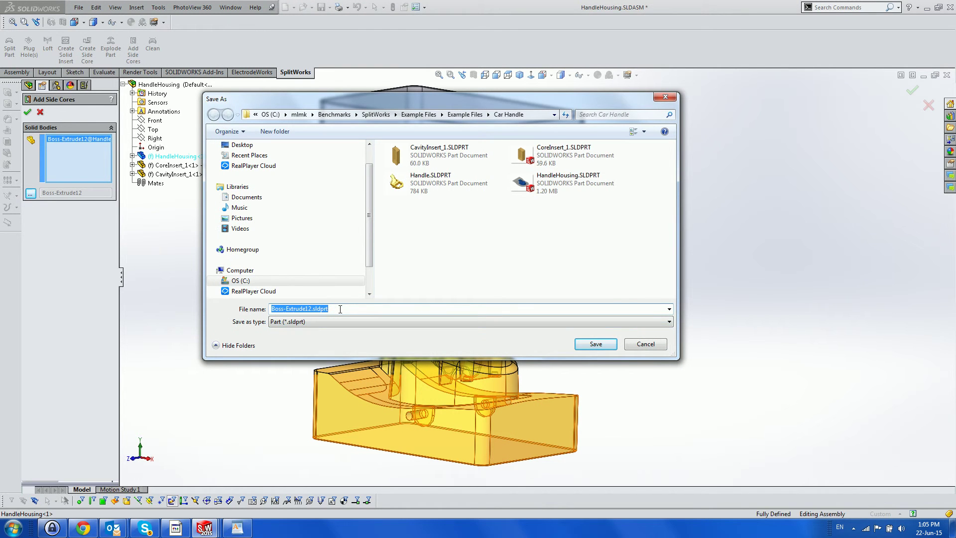
type("sidecore1")
left_click(595, 344)
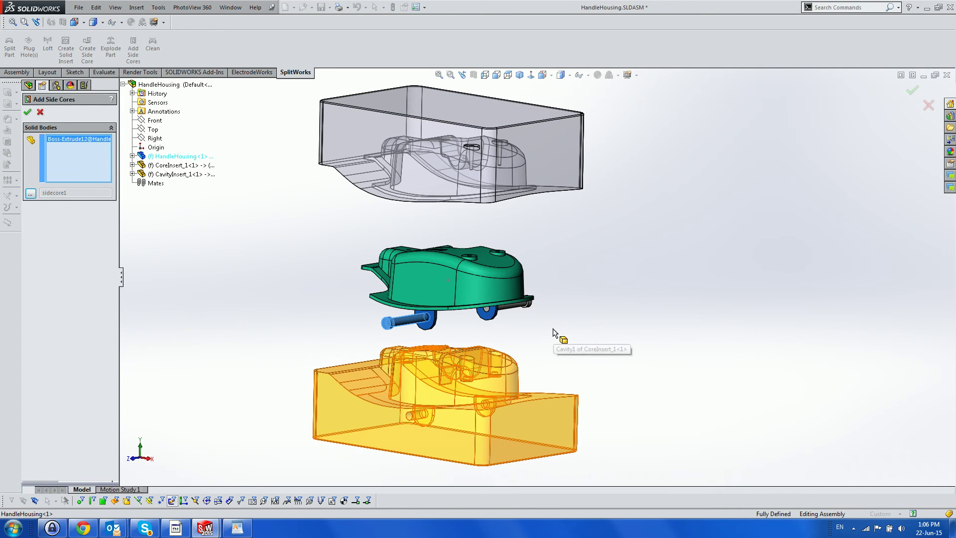
Add the right pin body as a second side core saved as sidecore2.
middle_click_drag(552, 328, 527, 308)
left_click(528, 309)
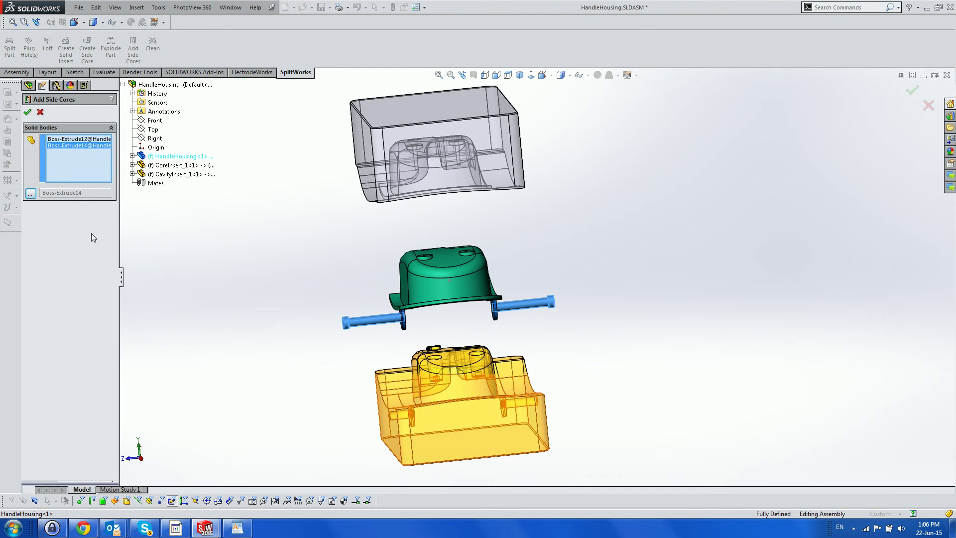
left_click(30, 193)
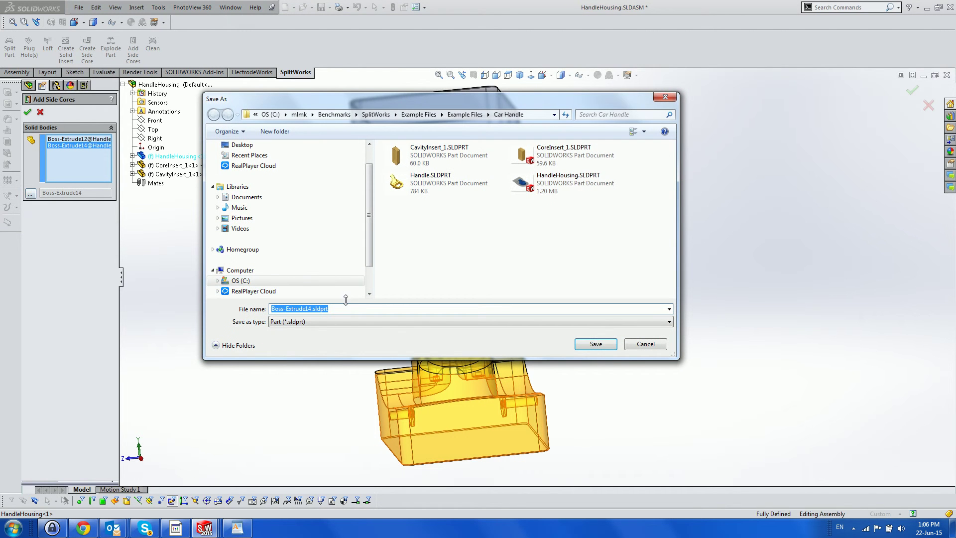
type("sidecore2")
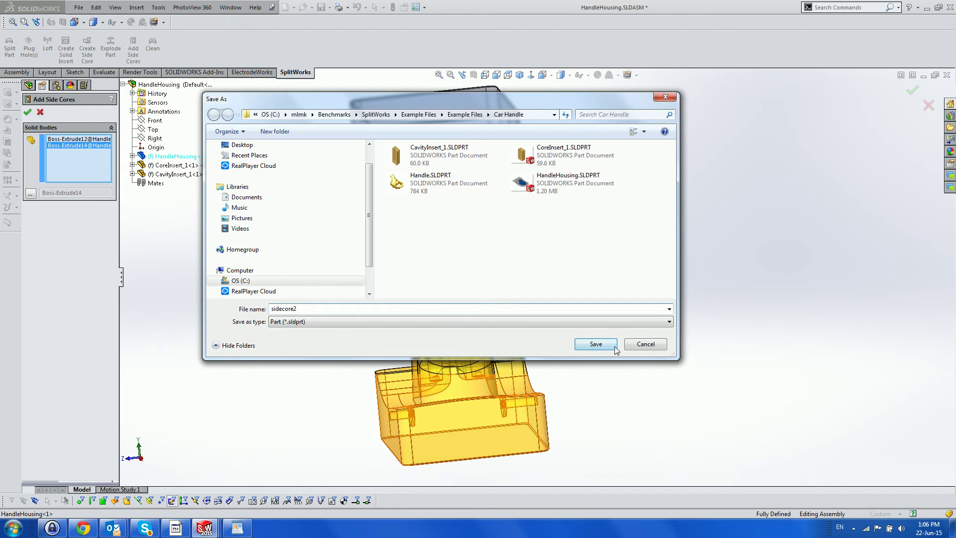
left_click(598, 346)
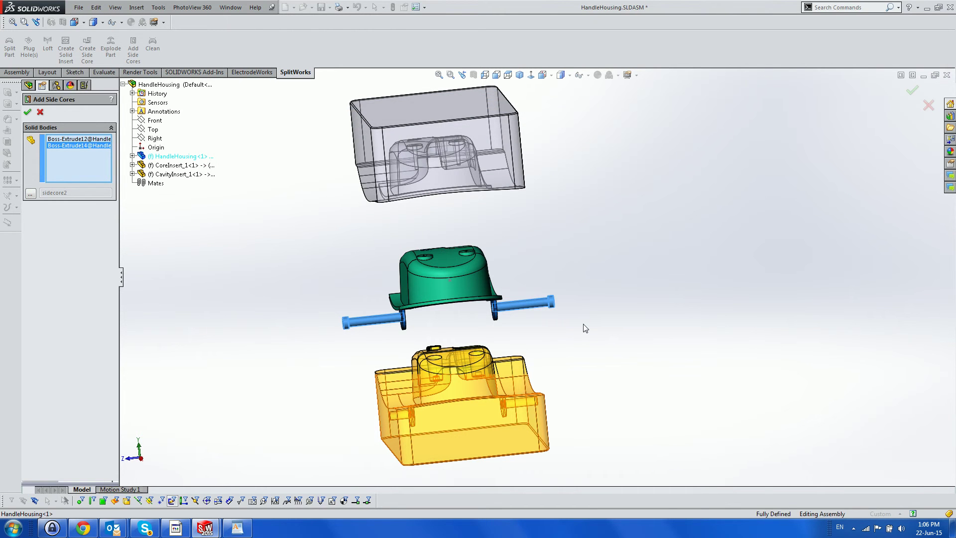
middle_click_drag(585, 328, 623, 312)
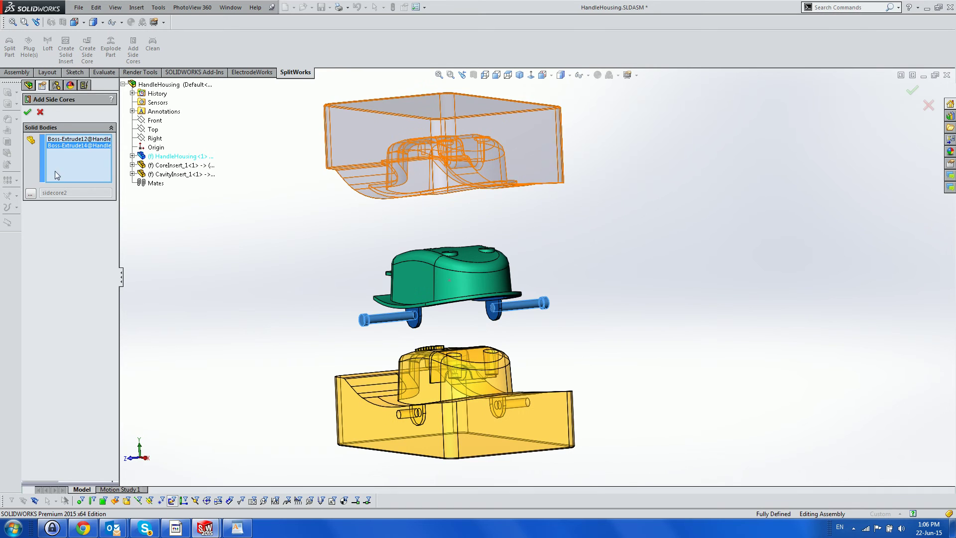
Add sidecore1 and sidecore2 as separate assembly components and orbit the closed mold.
left_click(27, 112)
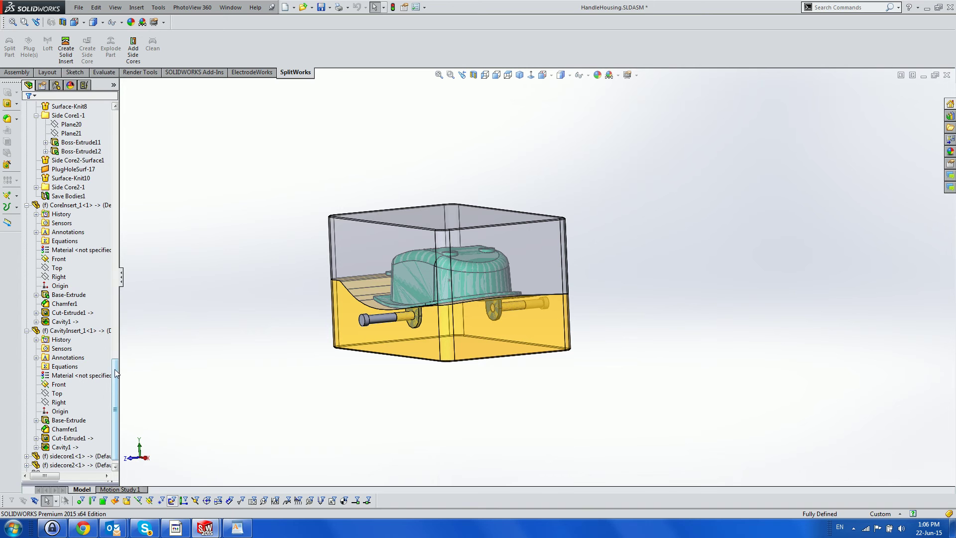
key("shift+c")
left_click(50, 223)
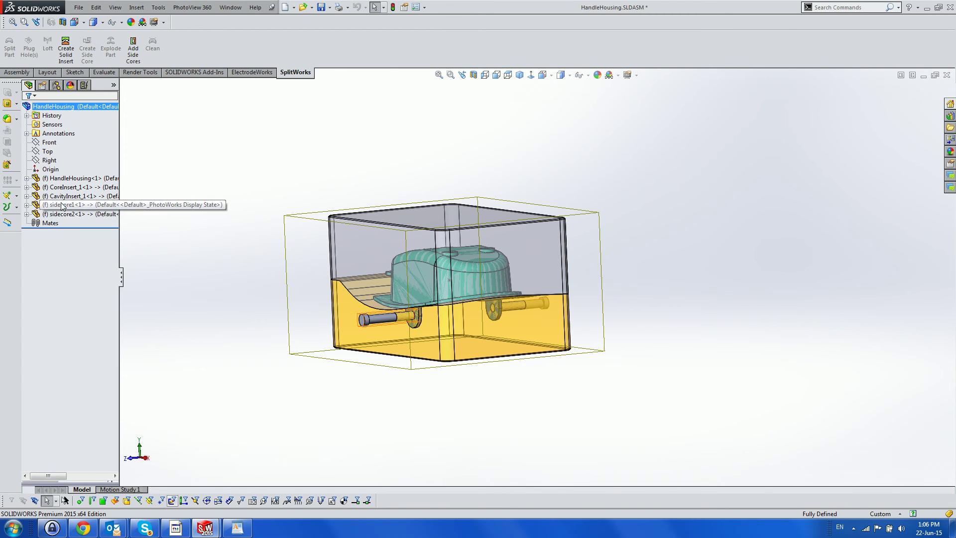
left_click(239, 242)
middle_click_drag(239, 241, 219, 247)
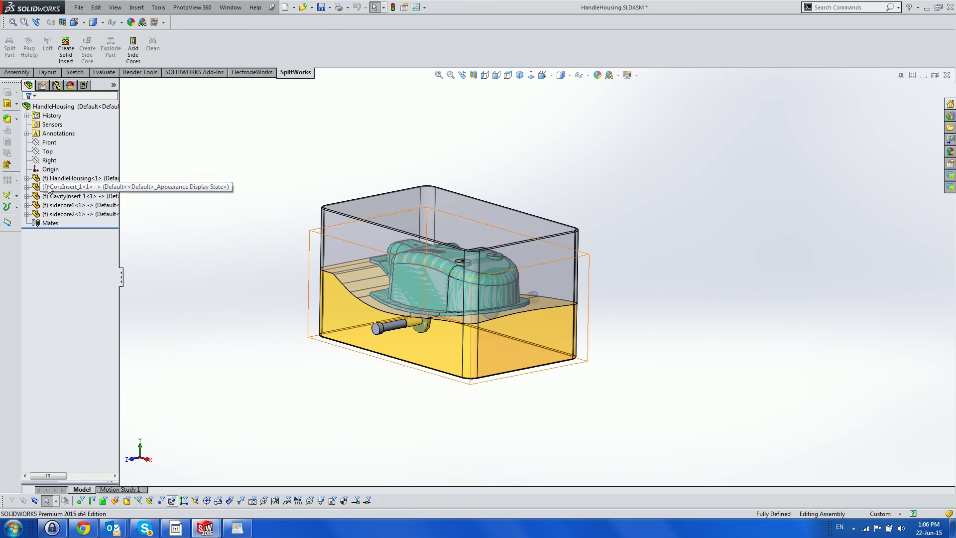
Explode the mold assembly using ExplView1 from the ConfigurationManager.
left_click(56, 85)
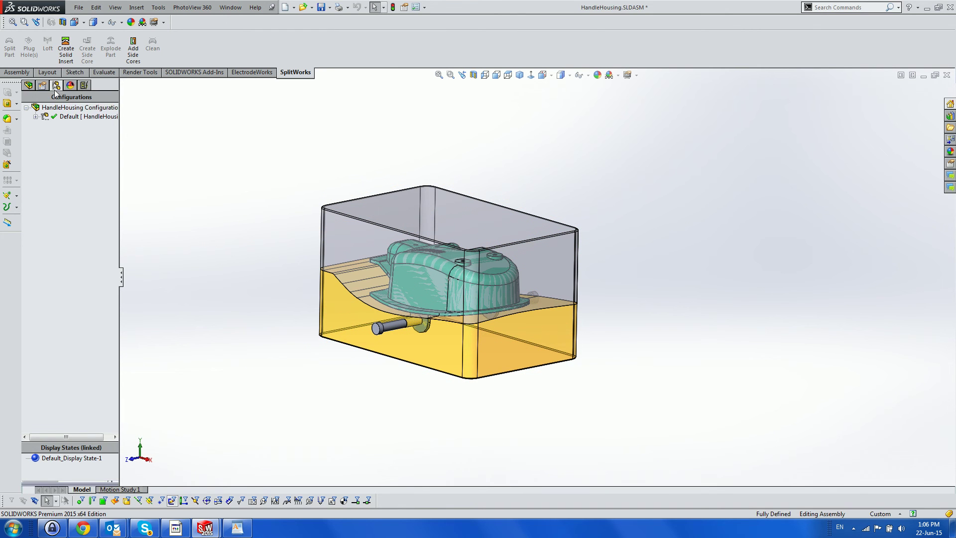
right_click(72, 127)
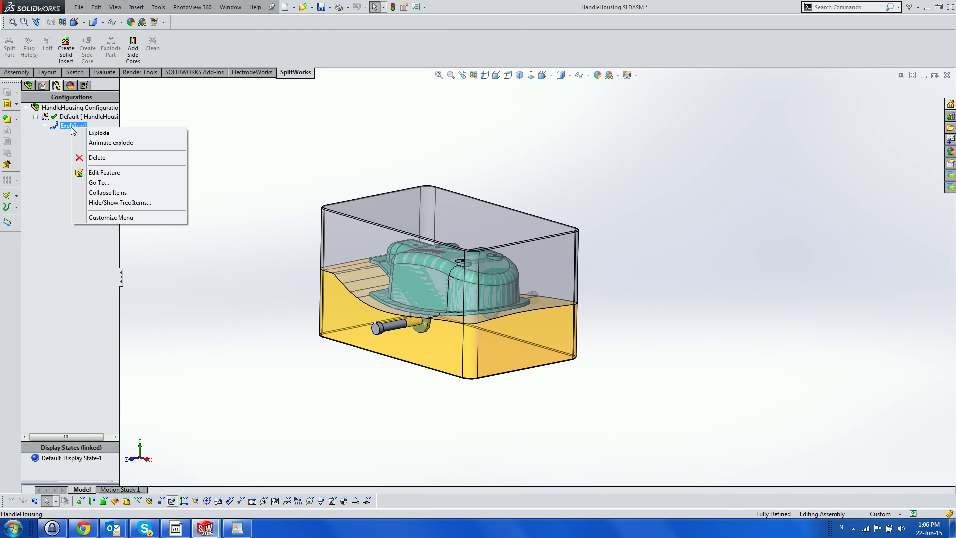
left_click(98, 133)
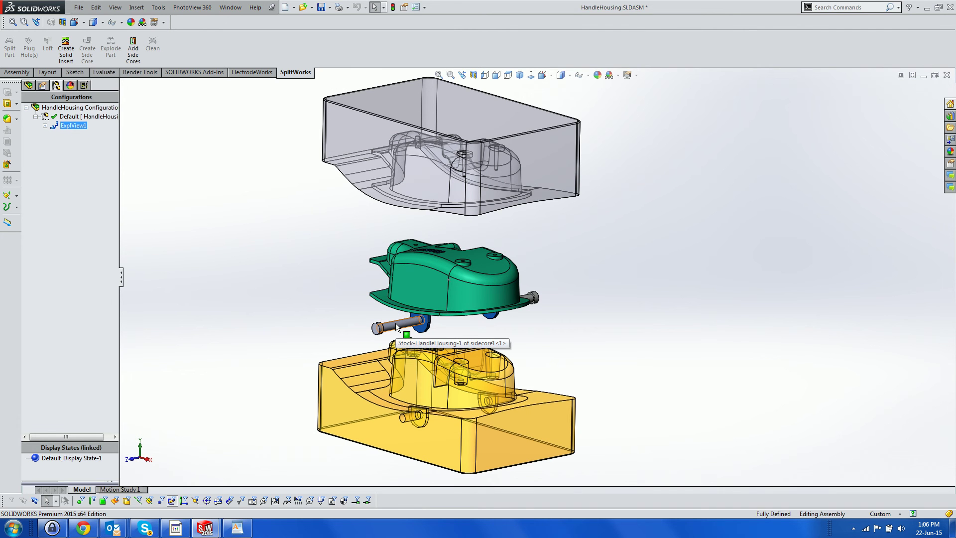
Add explode steps dragging sidecore1 out to the left and sidecore2 out to the right.
right_click(74, 126)
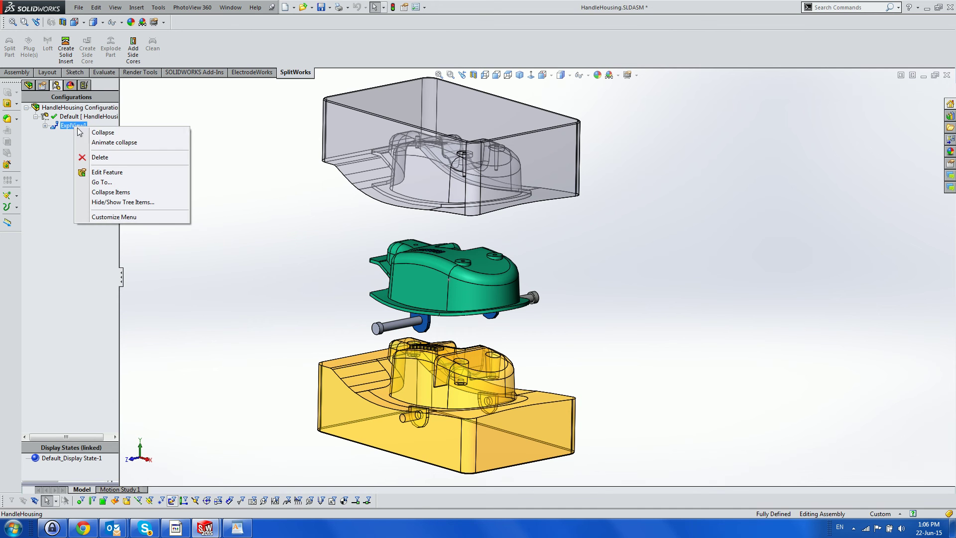
left_click(111, 172)
left_click(395, 327)
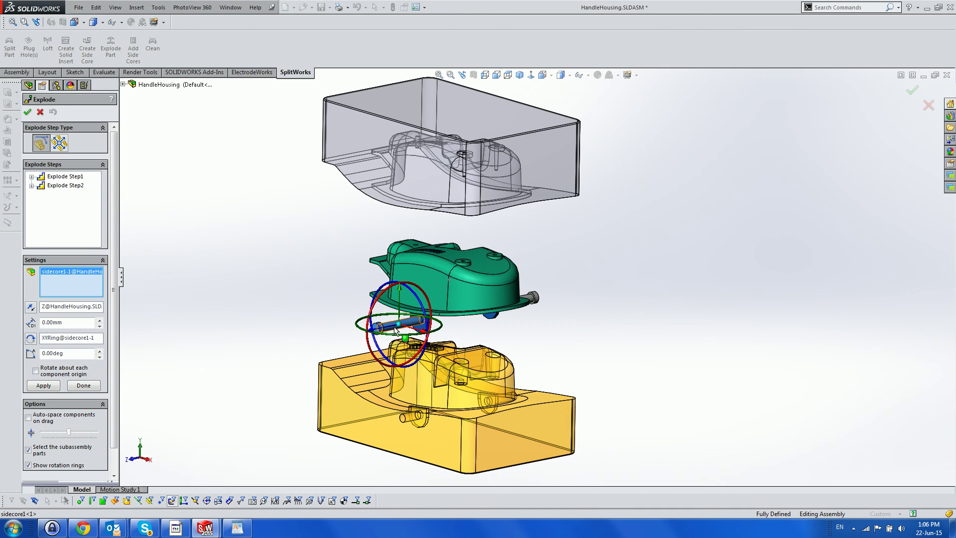
left_click_drag(380, 333, 264, 349)
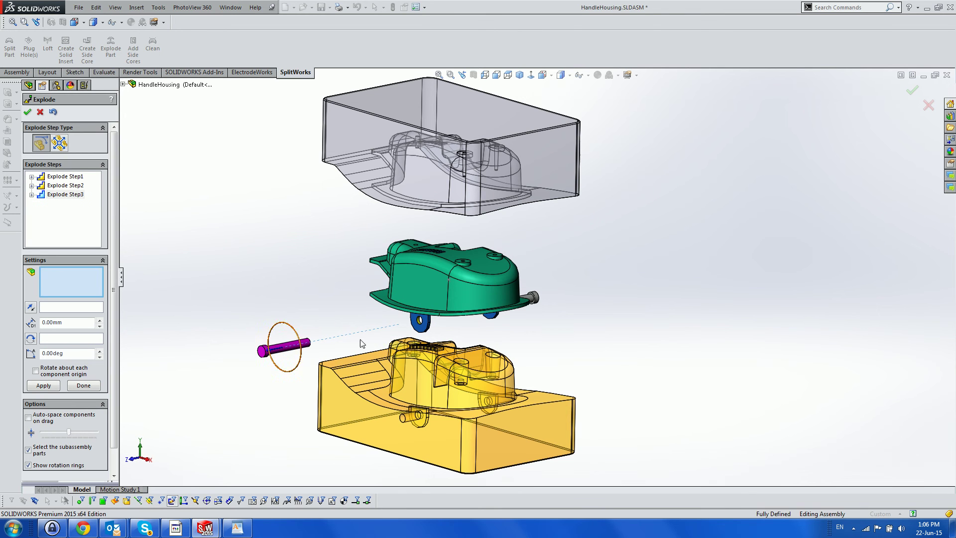
left_click(532, 300)
scroll(539, 302, "down", 2)
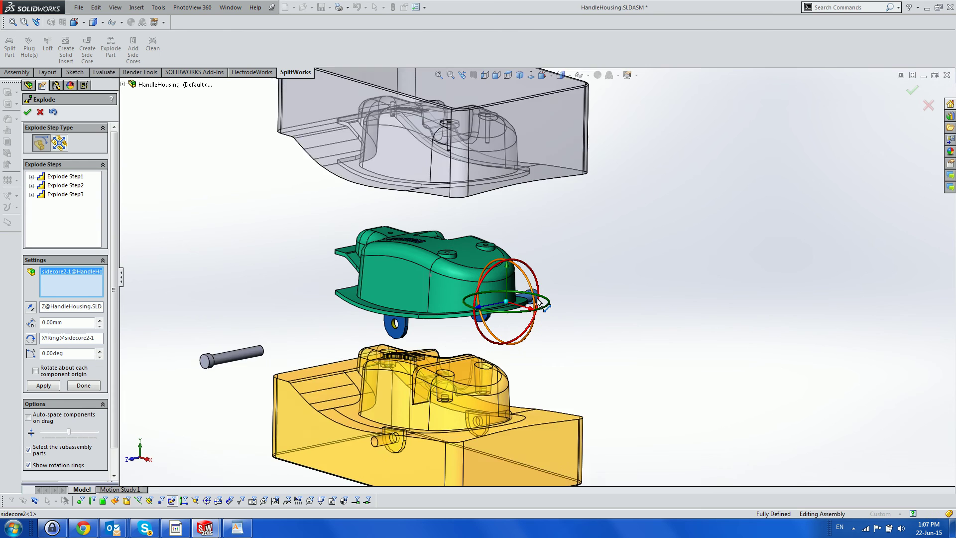
scroll(539, 303, "down", 2)
left_click_drag(500, 300, 565, 292)
Finish editing ExplView1 and orbit the exploded assembly slightly.
scroll(543, 296, "up", 5)
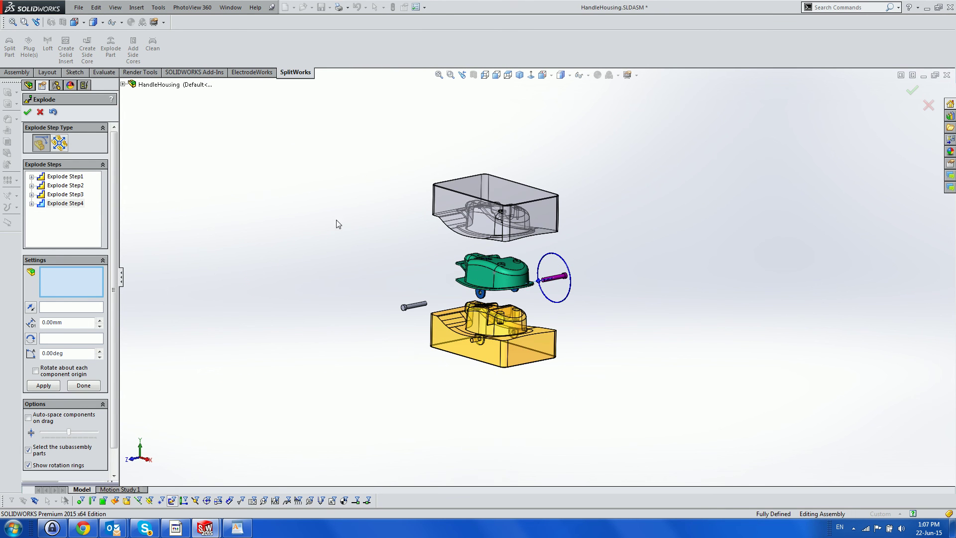
left_click(27, 112)
mouse_move(302, 189)
middle_mouse_down()
mouse_move(291, 169)
mouse_move(303, 181)
mouse_move(312, 173)
middle_mouse_up()
scroll(584, 306, "down", 3)
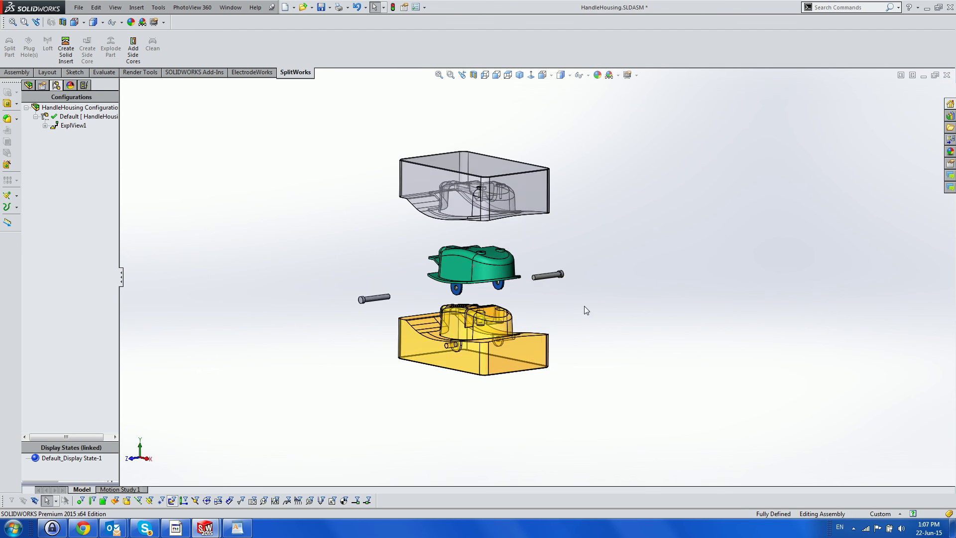